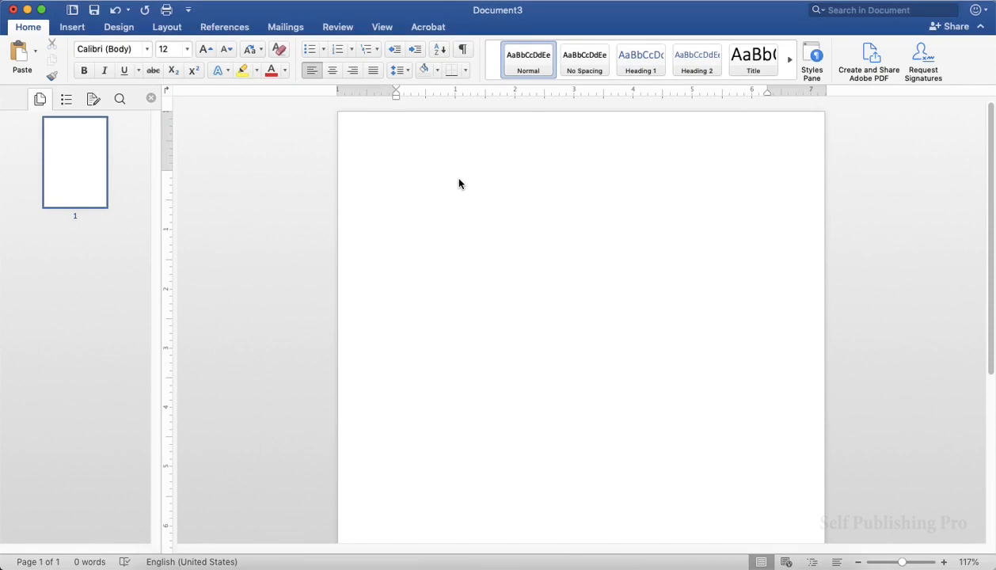
Write the sample text: "Chapter 1", "First paragraph here", "Second paragraph here" and "Chapter 2", each on its own line.
type("Ch")
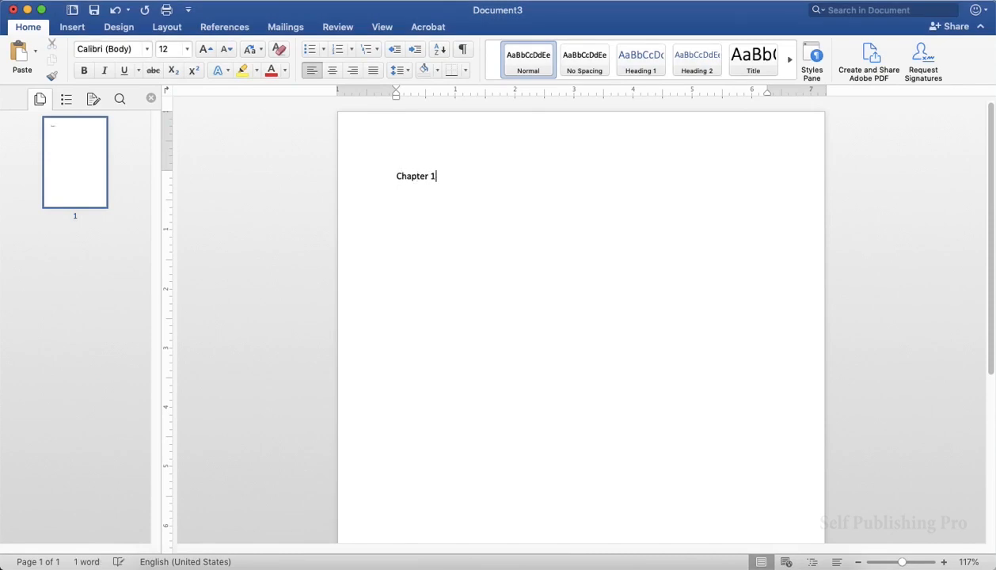
type("apter 1")
key("Return")
type("First")
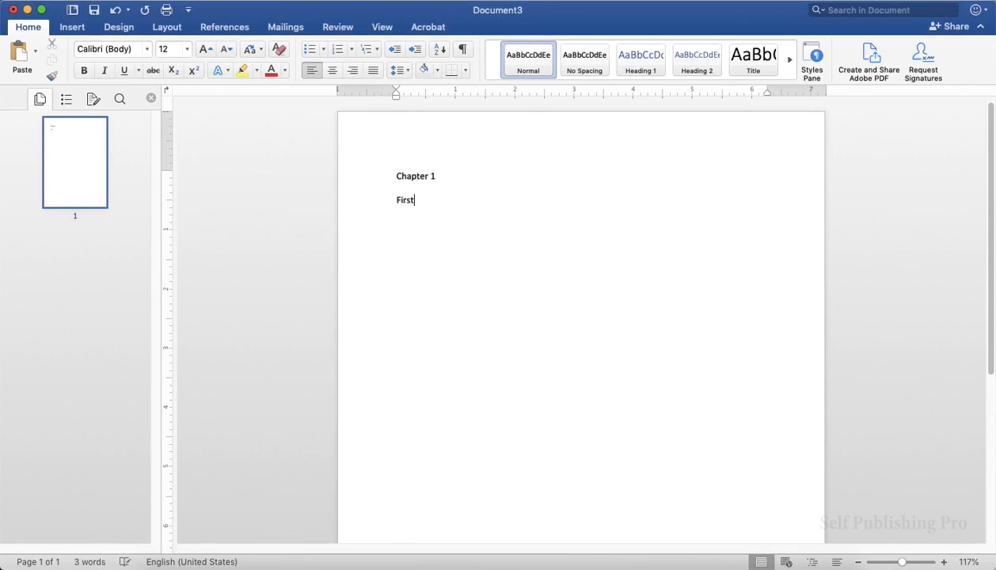
type(" paragraph here Second paragraph here")
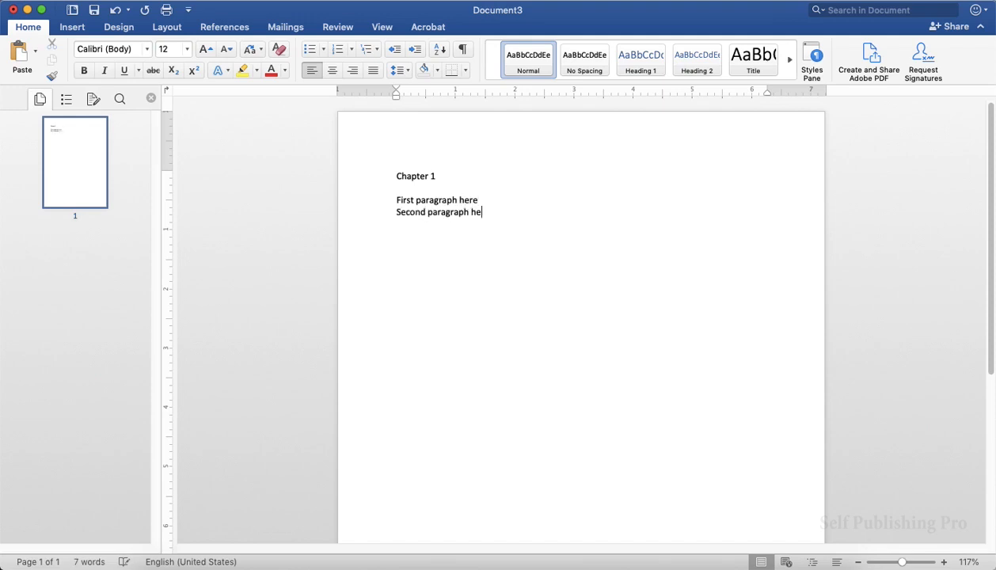
key("Return")
type("Chapter 2")
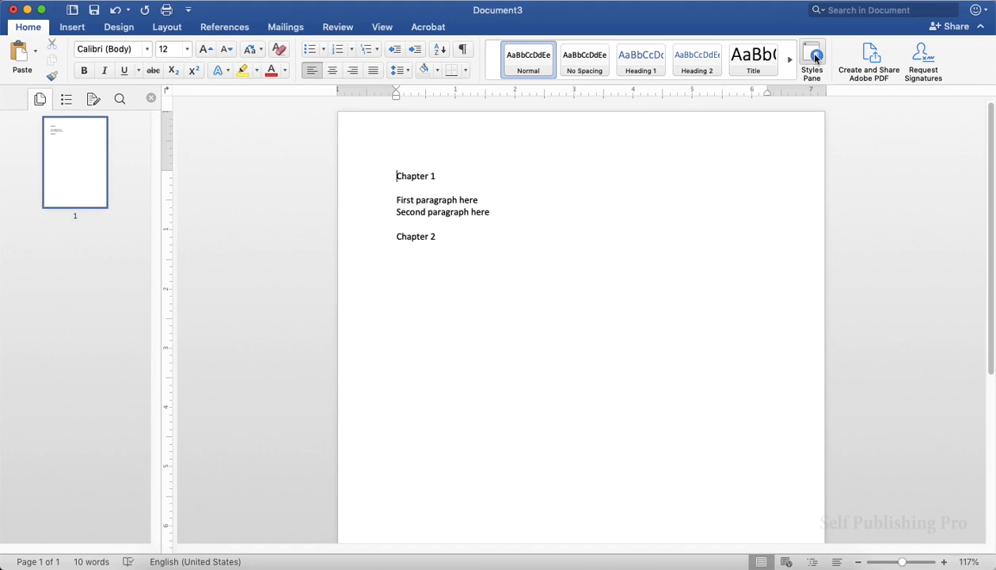
Open the Normal style for modification and rename it "First Paragraph".
left_click(812, 57)
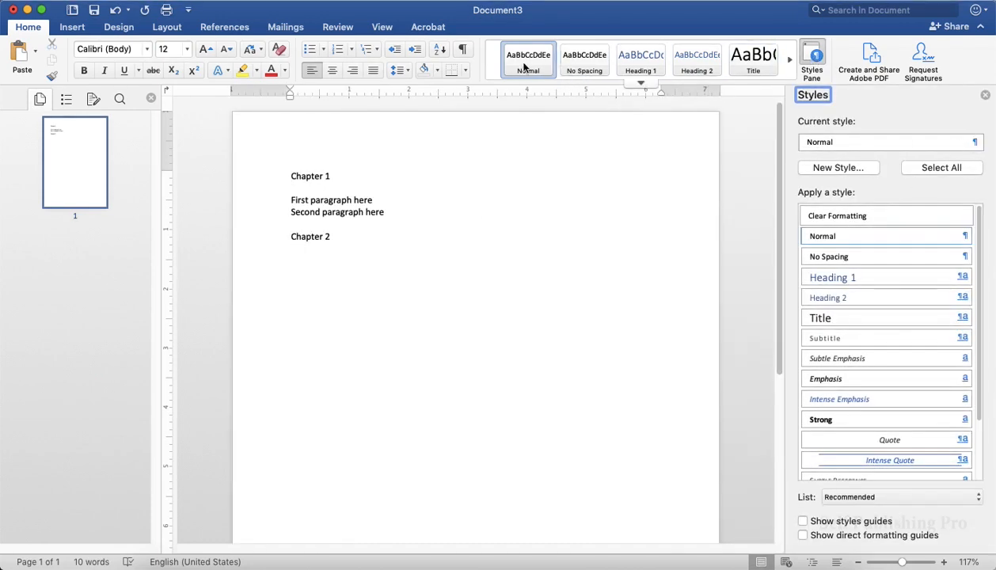
left_click(966, 145)
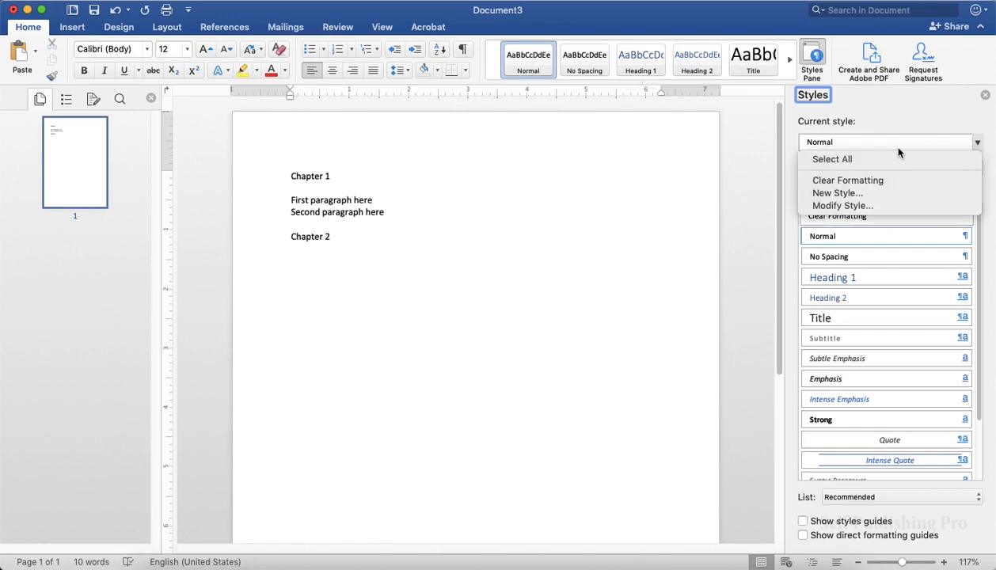
left_click(833, 206)
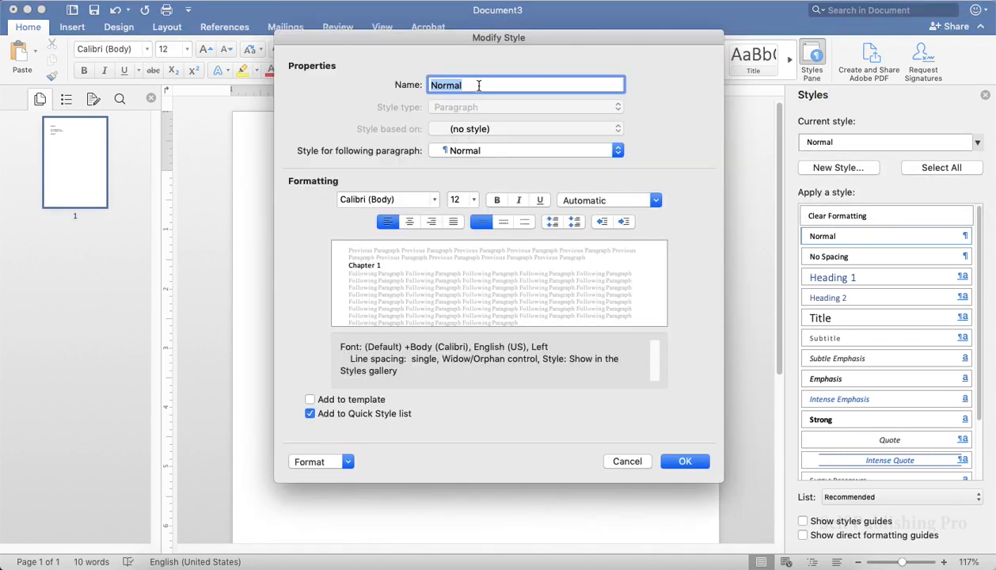
type("First Paragra")
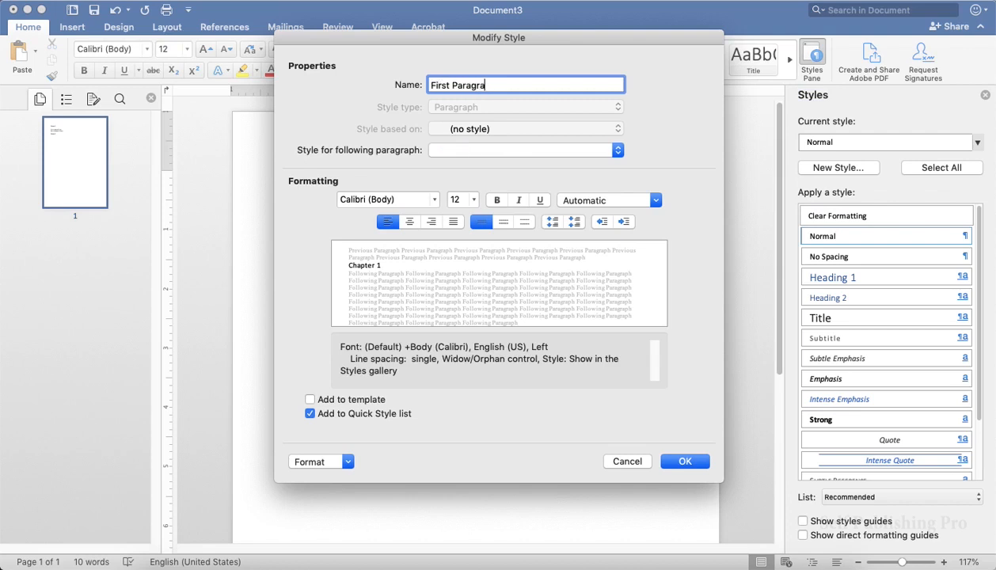
type("gh")
key("BackSpace")
key("BackSpace")
type("ph")
Format the First Paragraph style as Times New Roman, justified, with 1.5 line spacing, and save it.
left_click(435, 201)
mouse_move(436, 319)
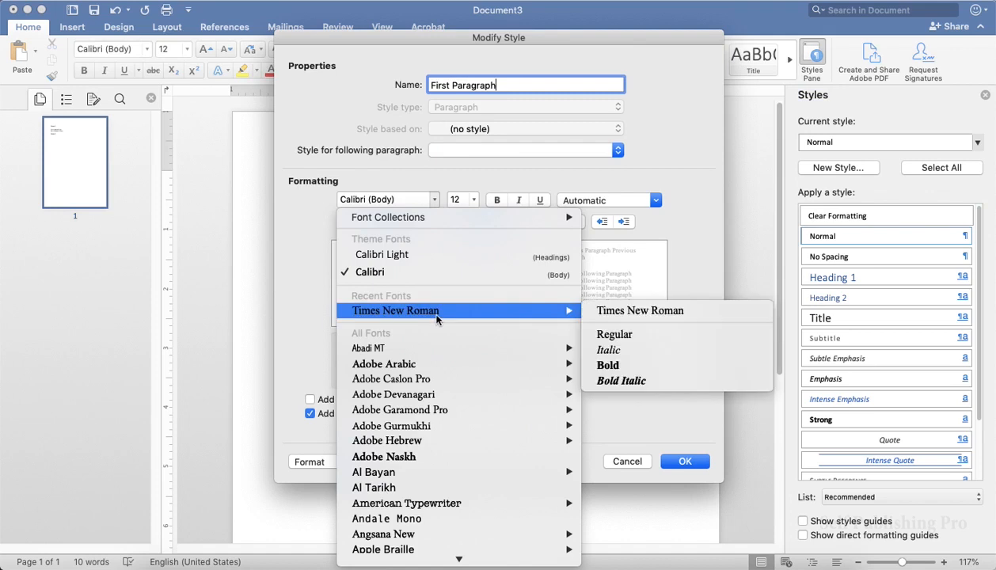
left_click(494, 312)
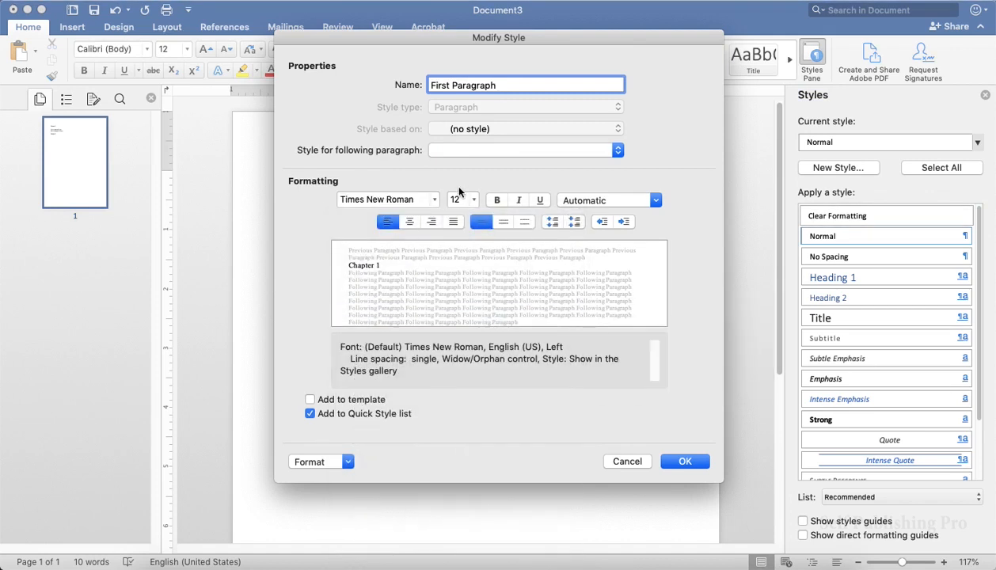
left_click(456, 224)
left_click(504, 223)
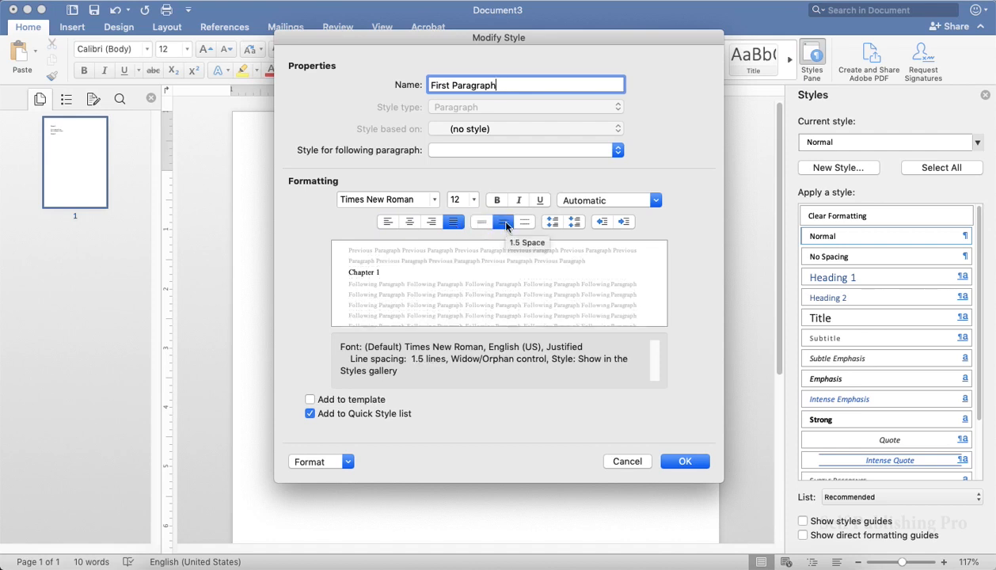
left_click(684, 462)
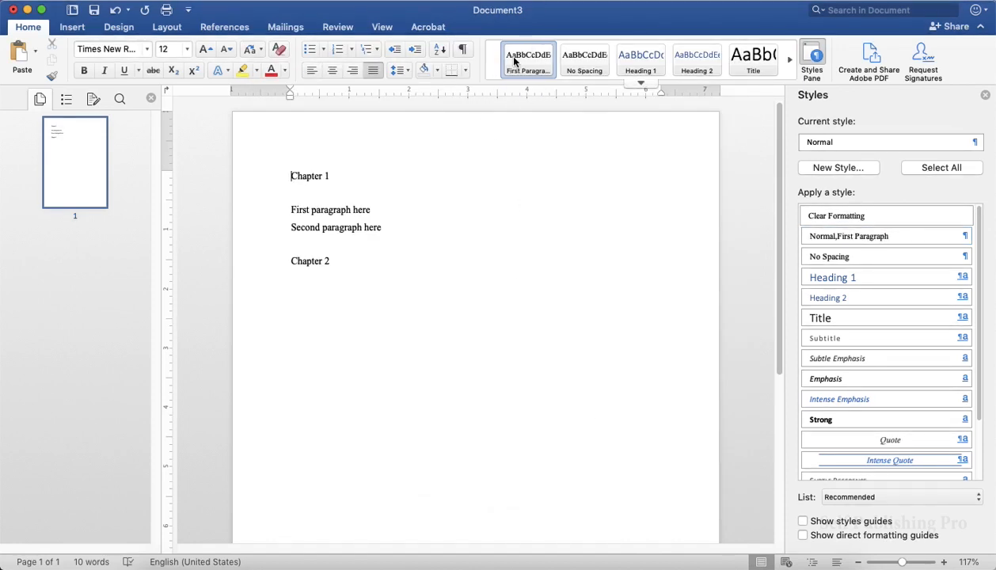
Apply the No Spacing style to the Chapter 1 line, then rename that style "Paragraph" with 1.5 line spacing.
left_click(582, 72)
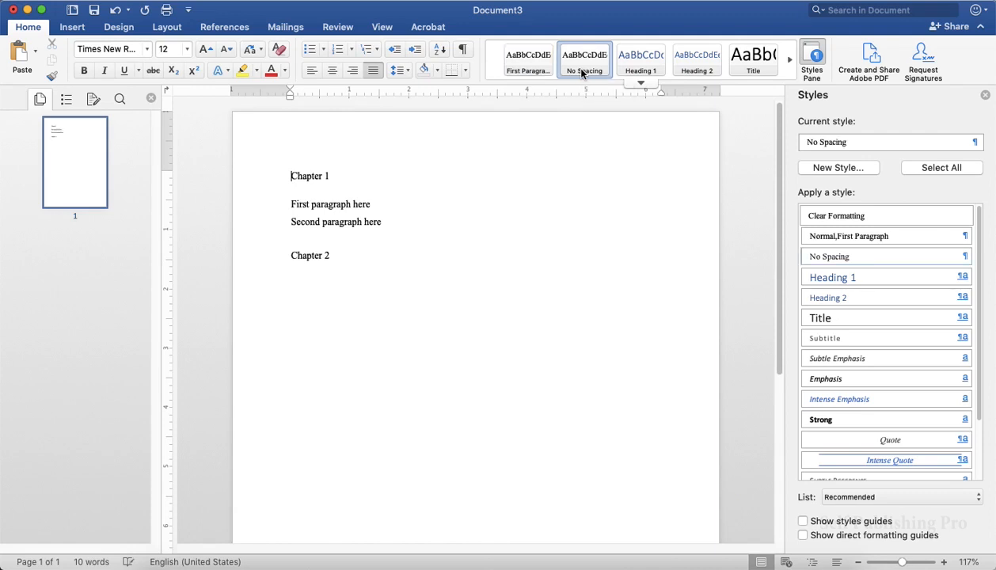
left_click(977, 144)
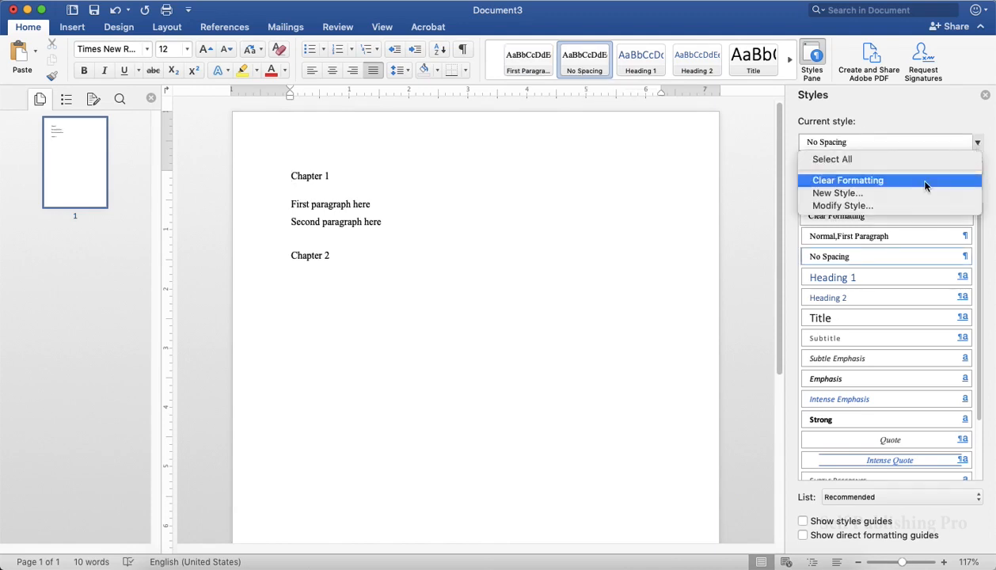
left_click(851, 206)
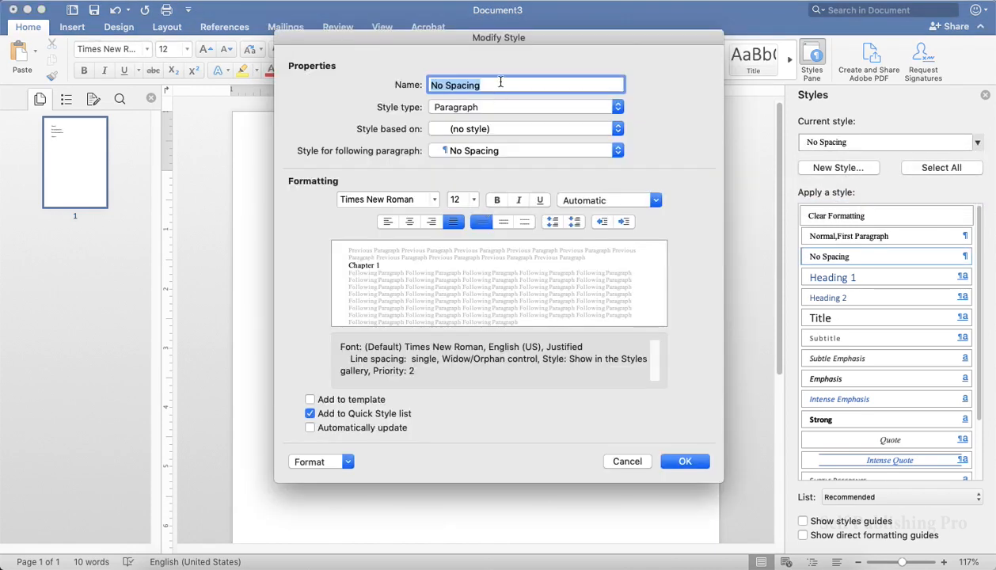
type("Paragraph")
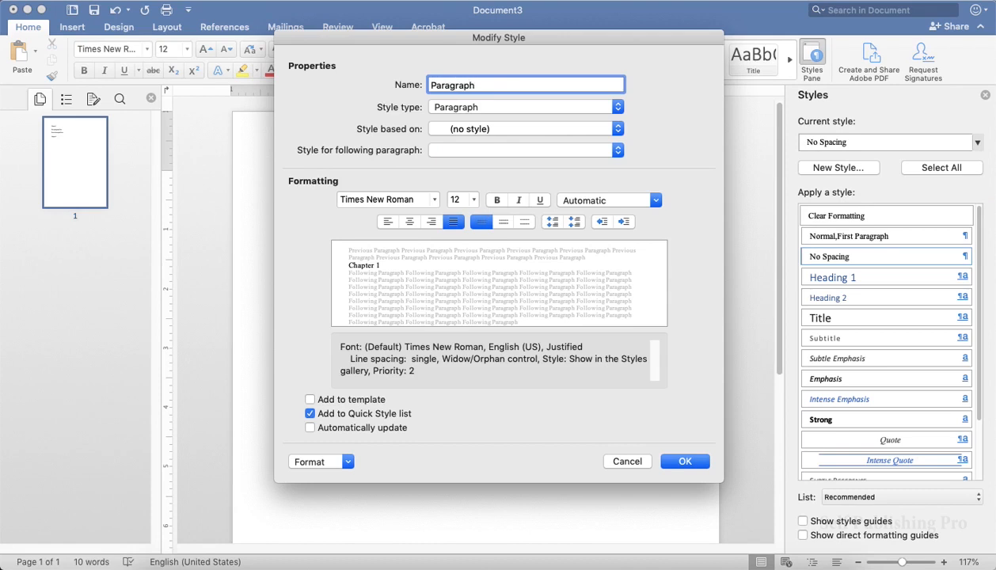
left_click(503, 223)
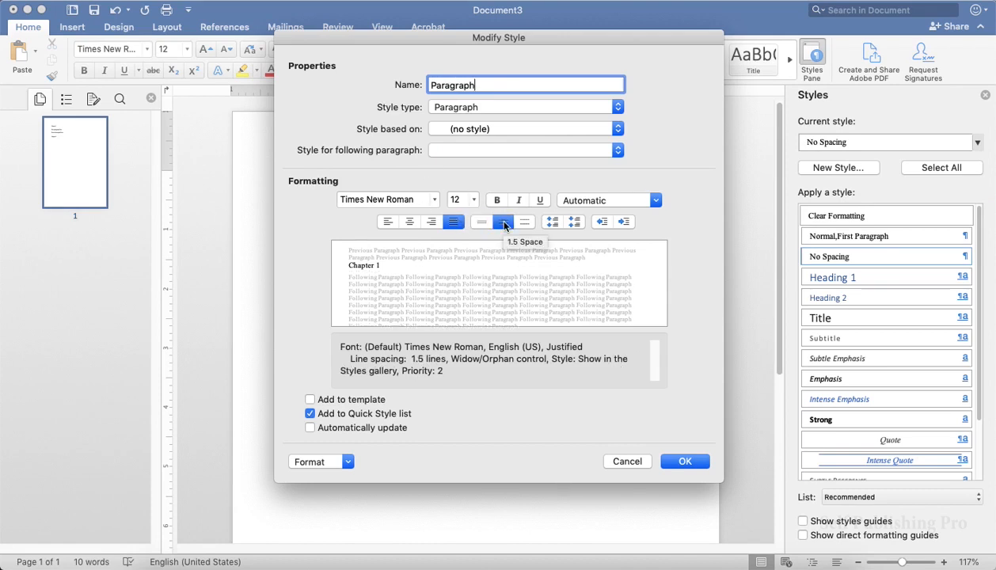
Give the Paragraph style a first-line indent of 0.3" and save the style.
left_click(346, 461)
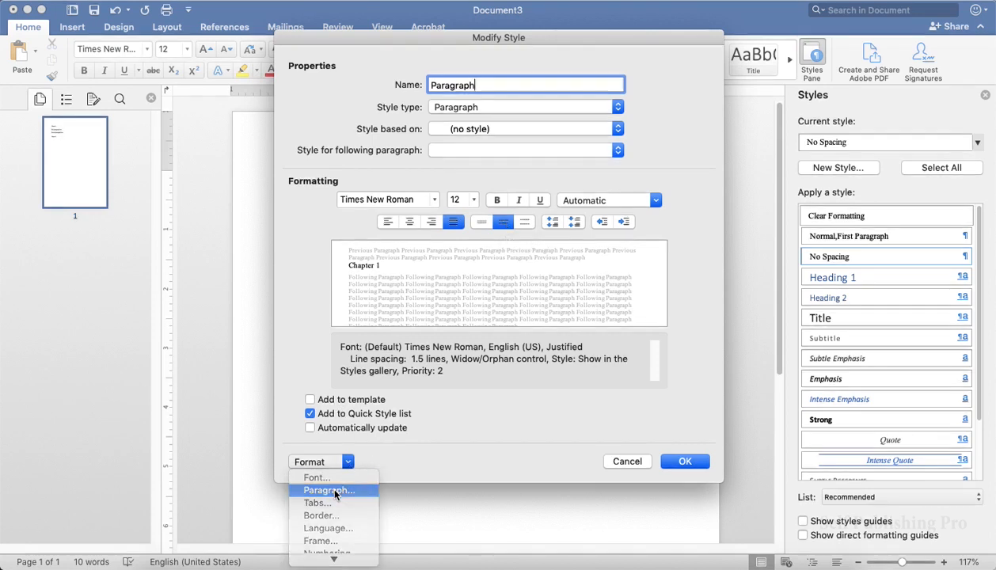
left_click(333, 491)
left_click(544, 208)
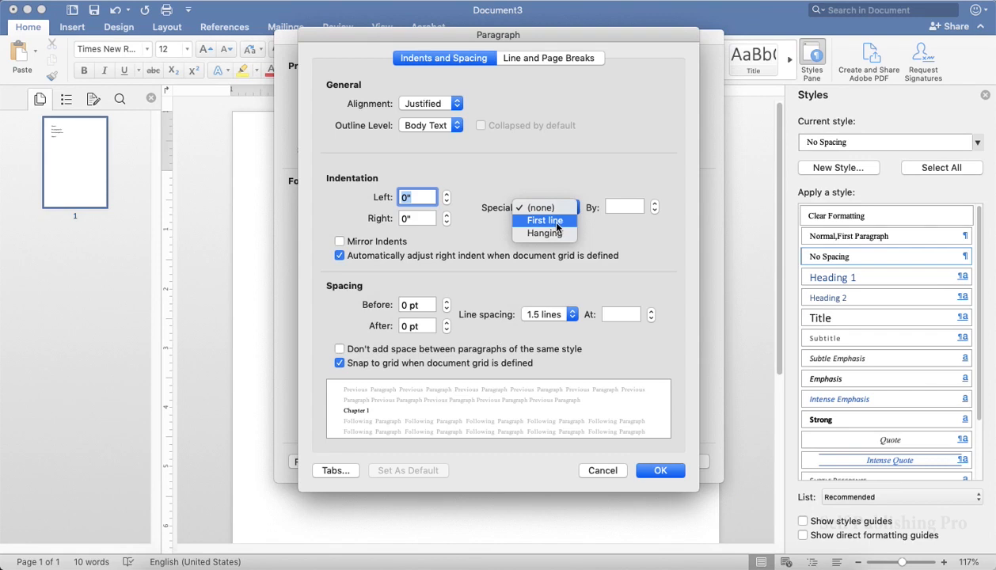
left_click(555, 222)
left_click(655, 211)
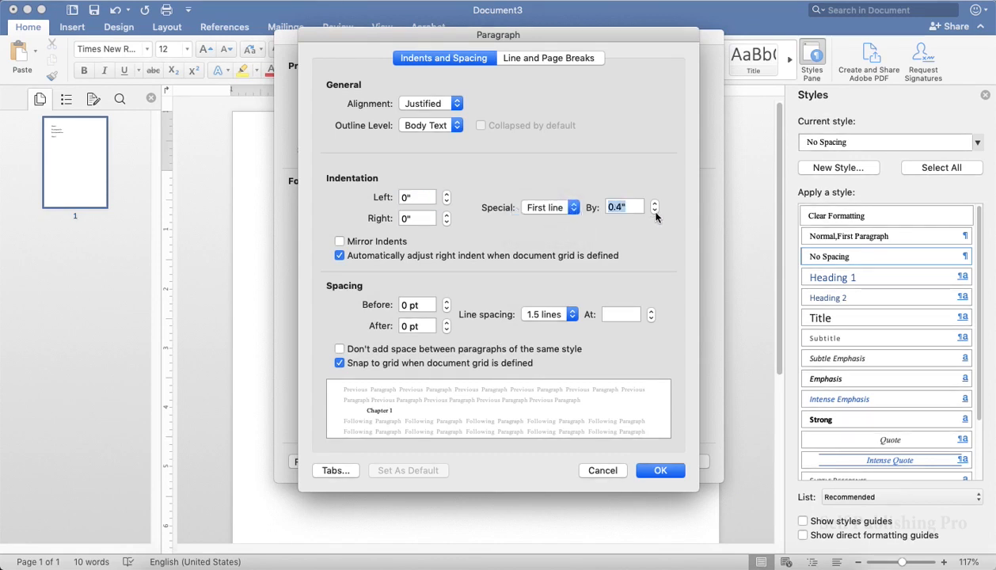
left_click(655, 212)
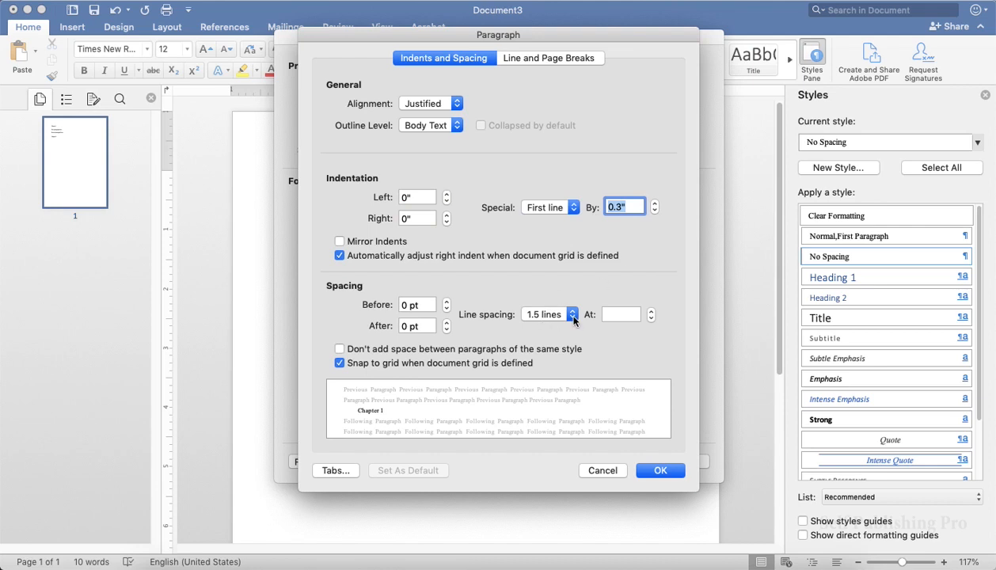
left_click(661, 471)
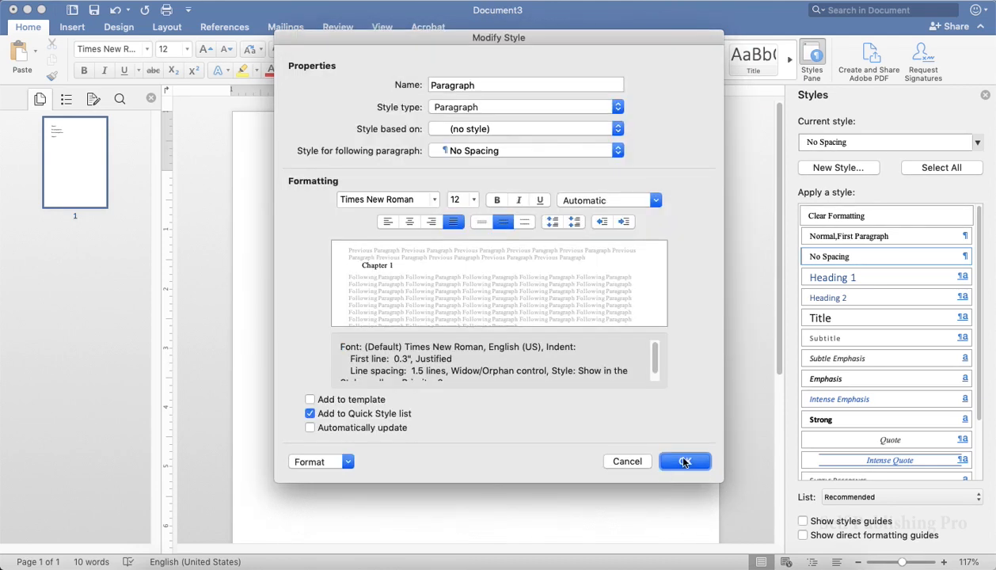
left_click(685, 462)
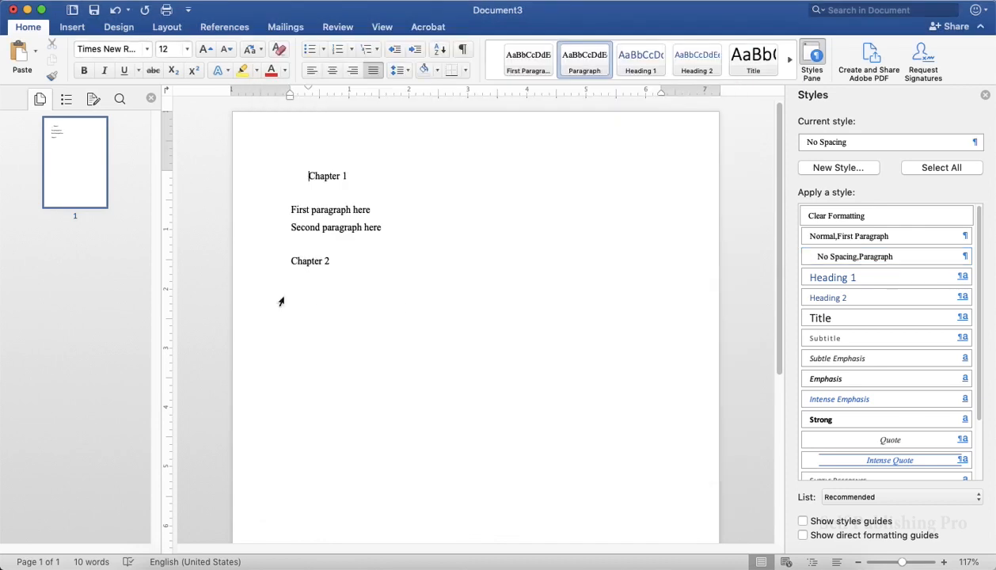
Apply Heading 1 to the Chapter 1 line and rename that style "Chapter Heding".
left_click(644, 68)
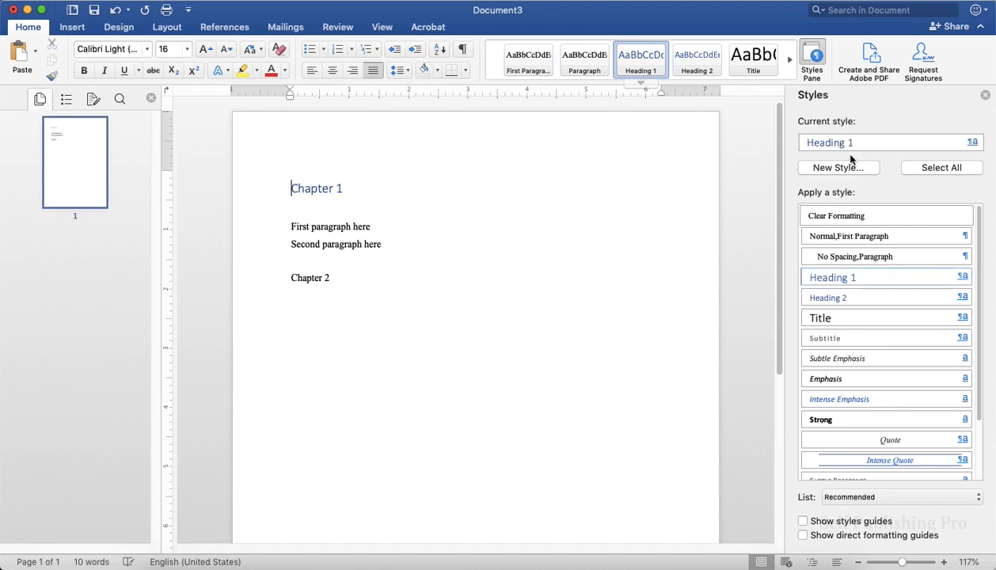
left_click(976, 144)
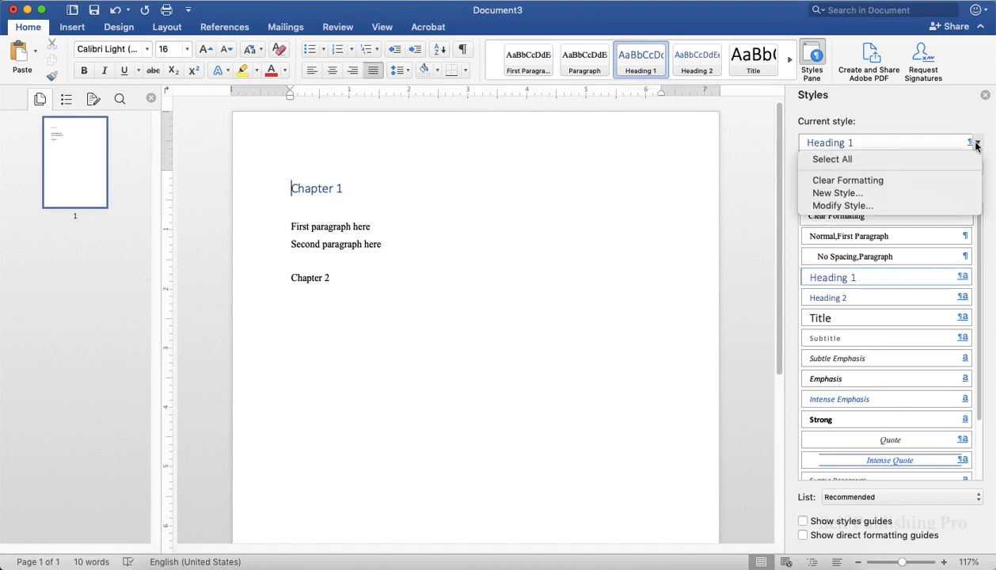
left_click(857, 203)
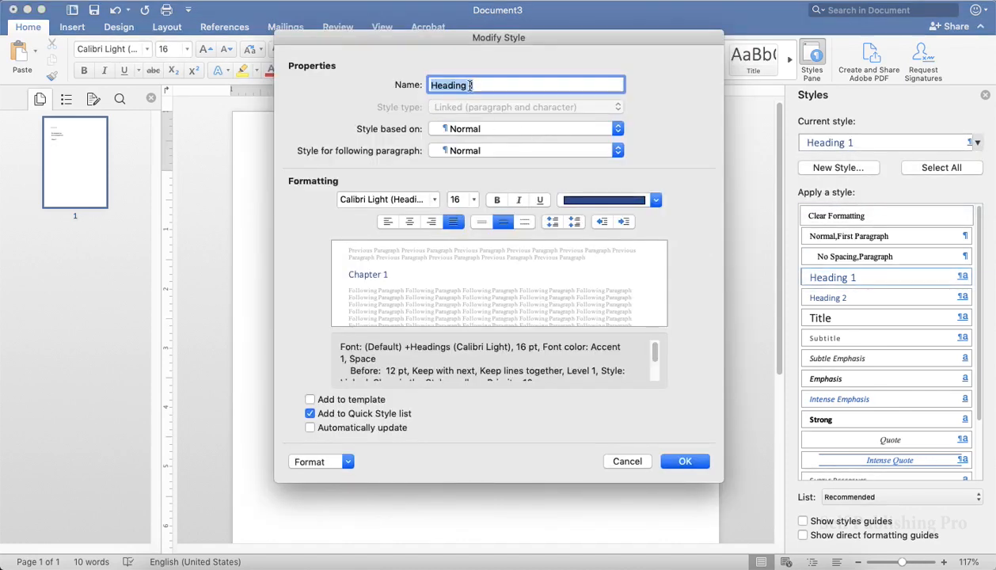
type("V")
key("BackSpace")
type("Chapter Heding")
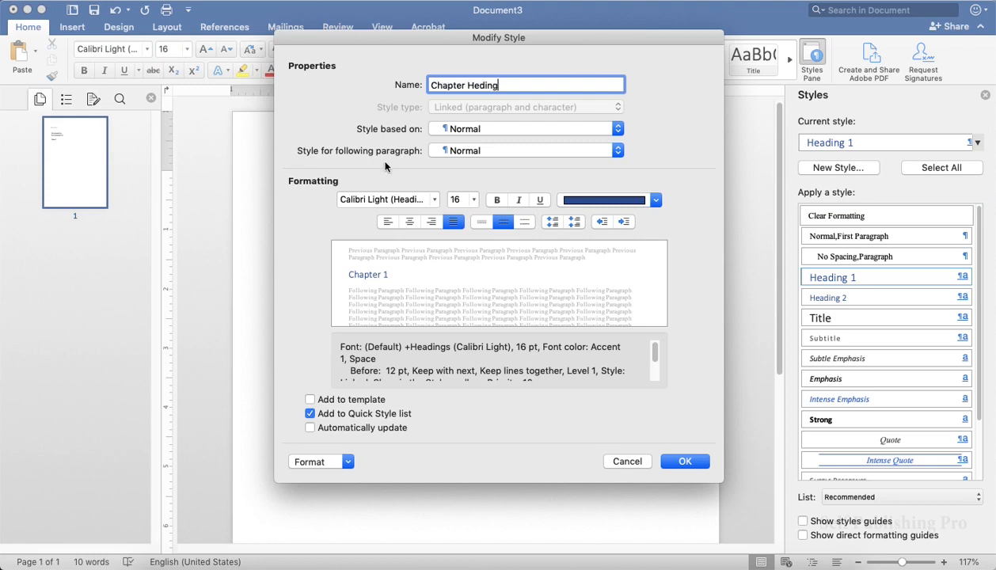
Format the chapter heading style as Times New Roman, centered, with black text.
left_click(432, 199)
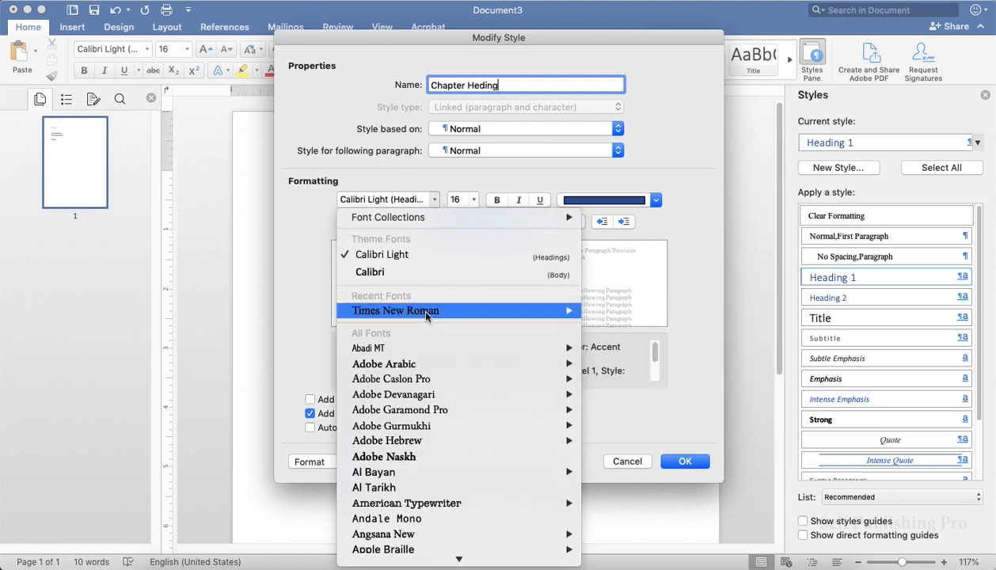
left_click(417, 309)
left_click(453, 222)
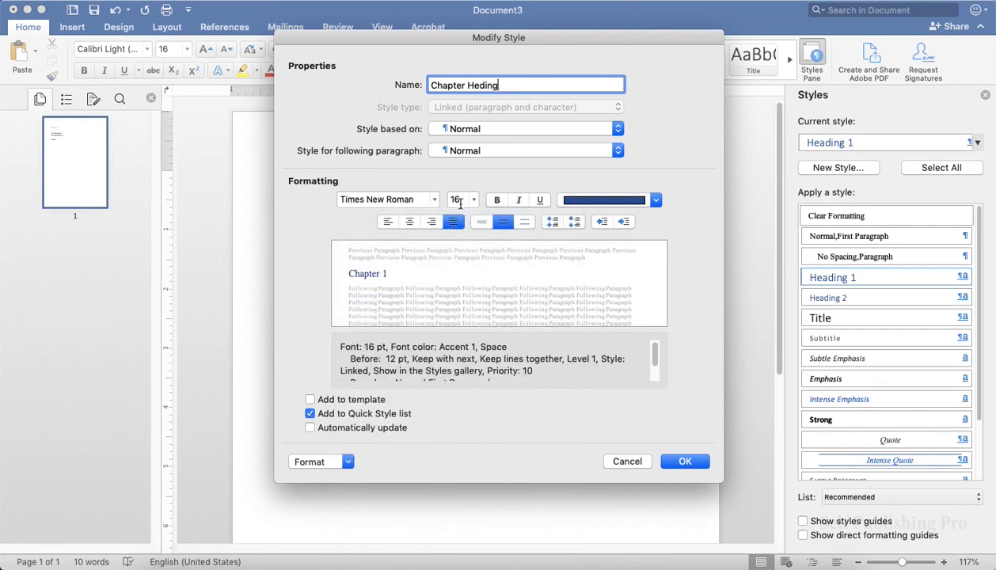
left_click(409, 222)
left_click(605, 199)
left_click(583, 269)
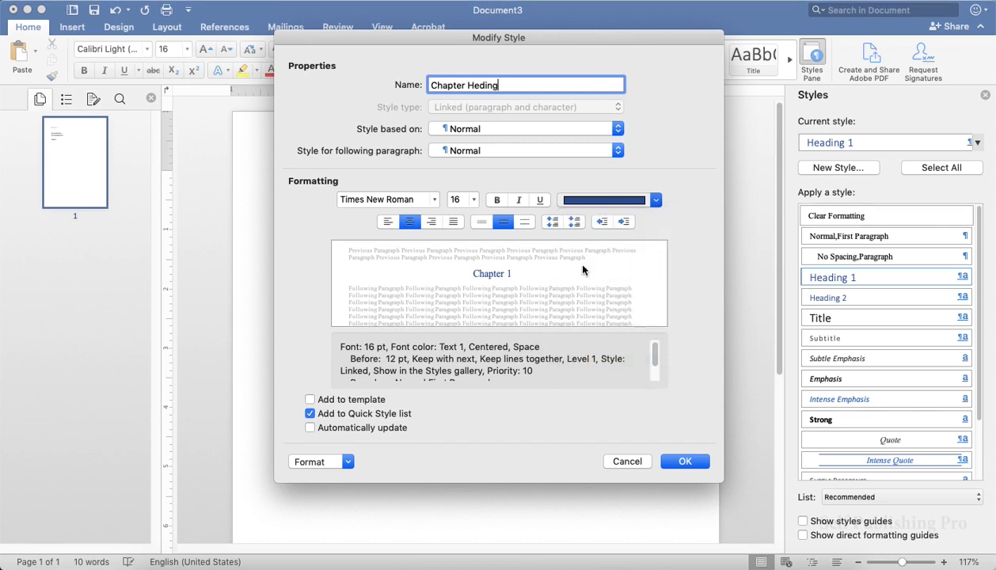
Set the chapter heading style's paragraph spacing to 42 pt before and 24 pt after.
left_click(316, 461)
left_click(324, 493)
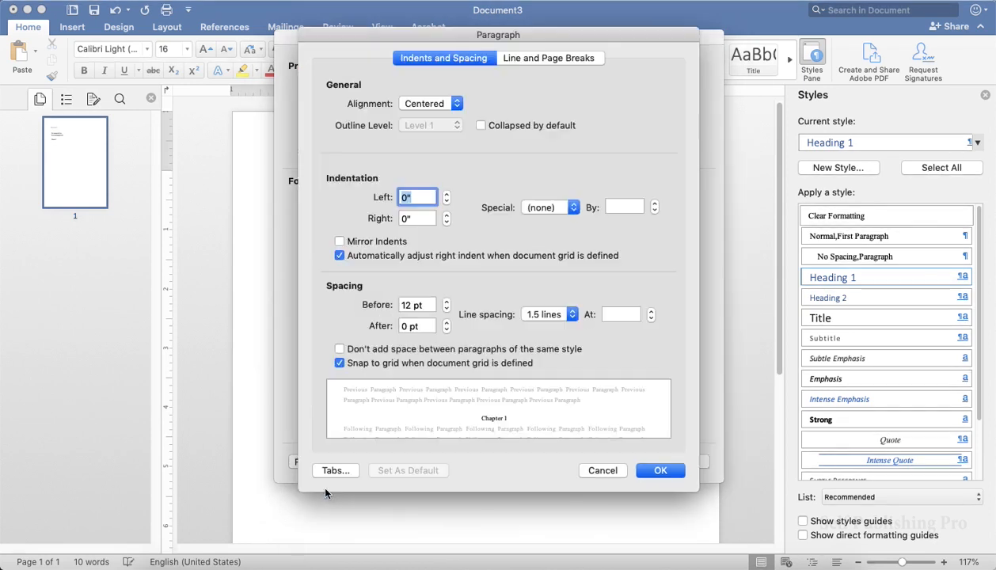
left_click(447, 302)
left_click(448, 302)
left_click(447, 302)
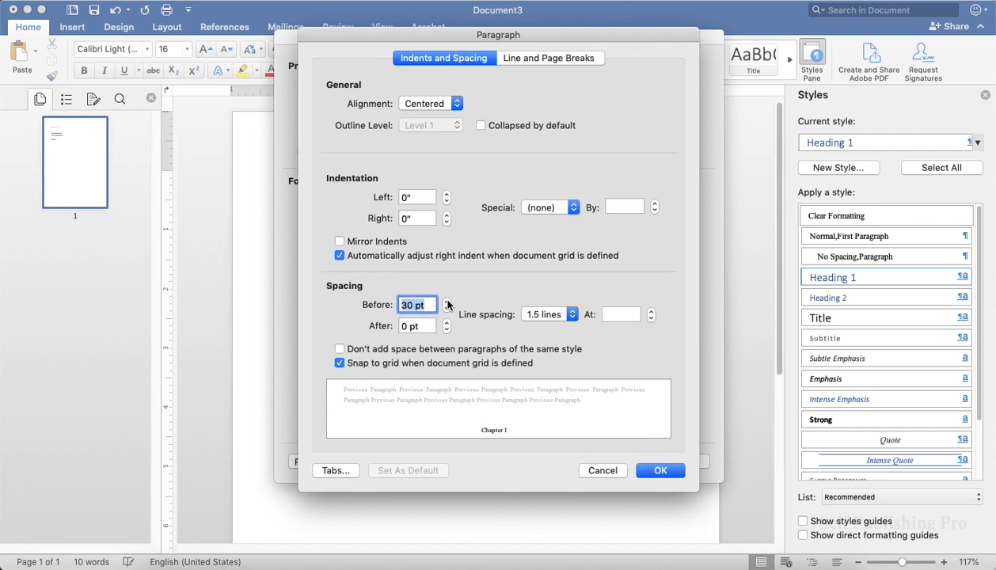
left_click(447, 302)
left_click(447, 322)
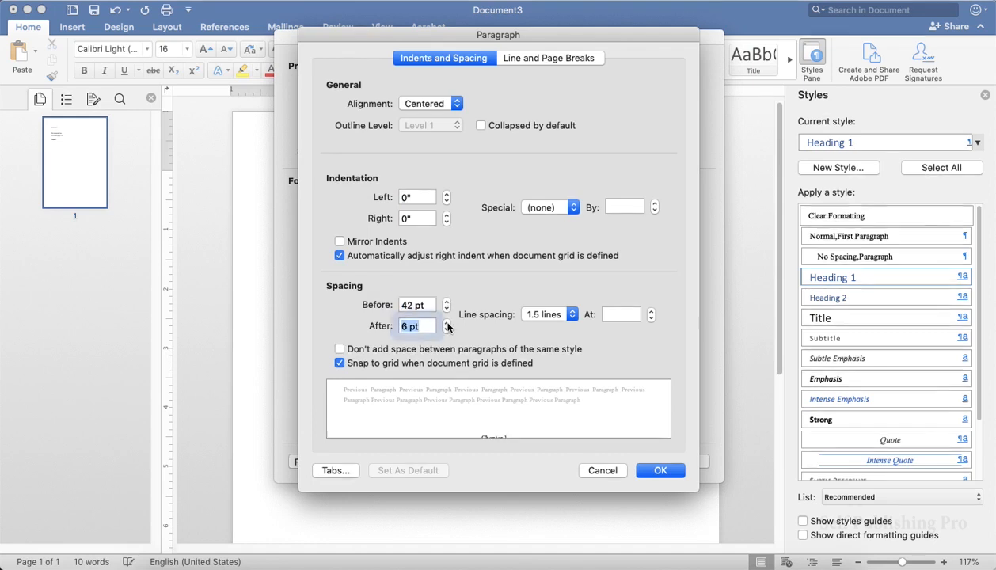
left_click(447, 323)
left_click(447, 323)
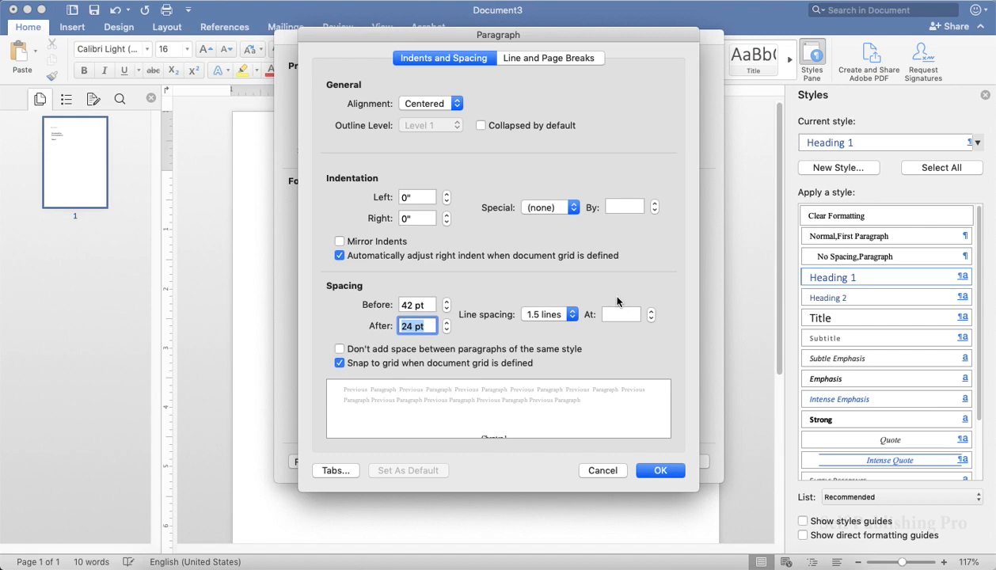
left_click(661, 472)
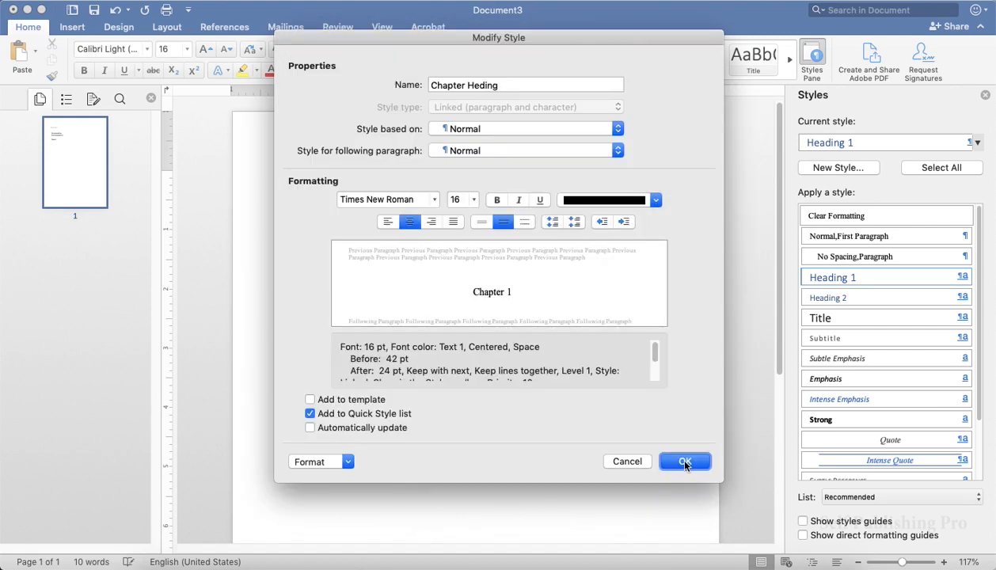
Save the heading style, and apply Paragraph to the second paragraph line and Chapter Heding to the Chapter 2 line.
left_click(685, 462)
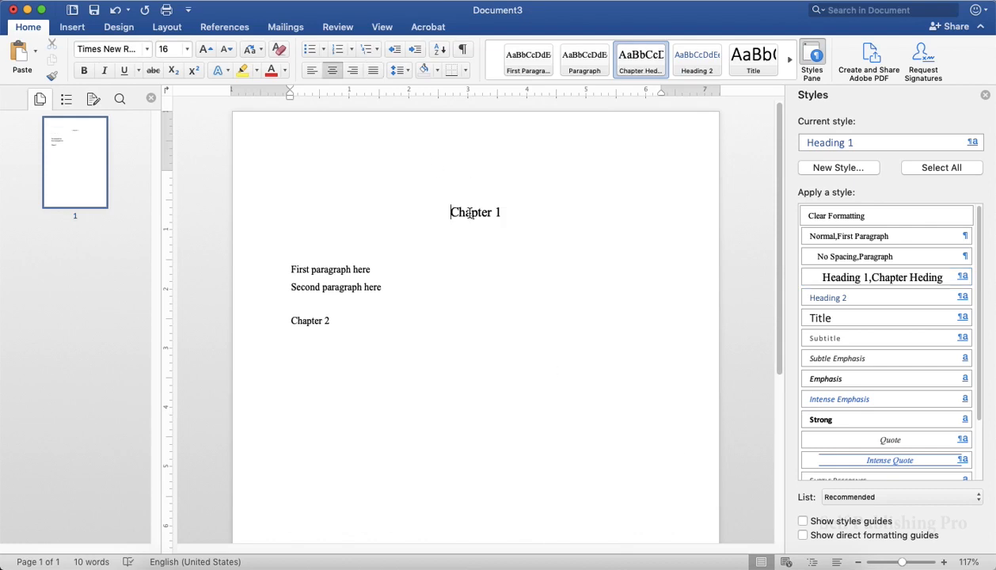
left_click(289, 269)
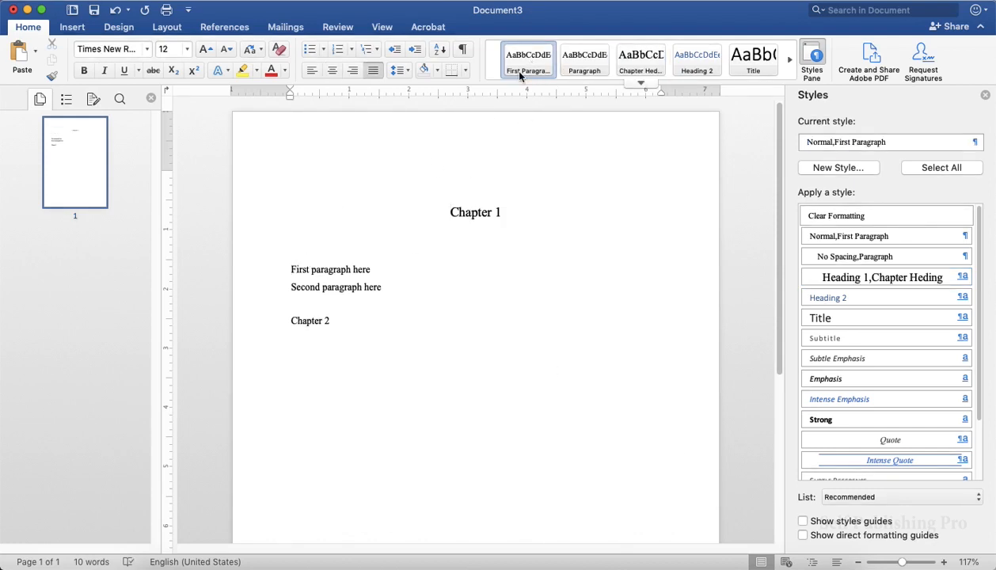
left_click(291, 286)
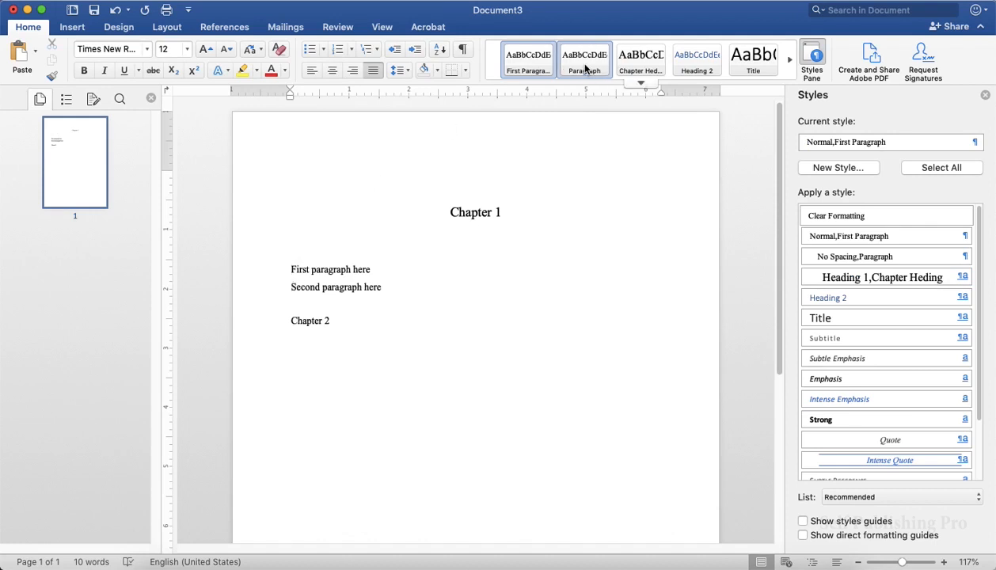
left_click(585, 69)
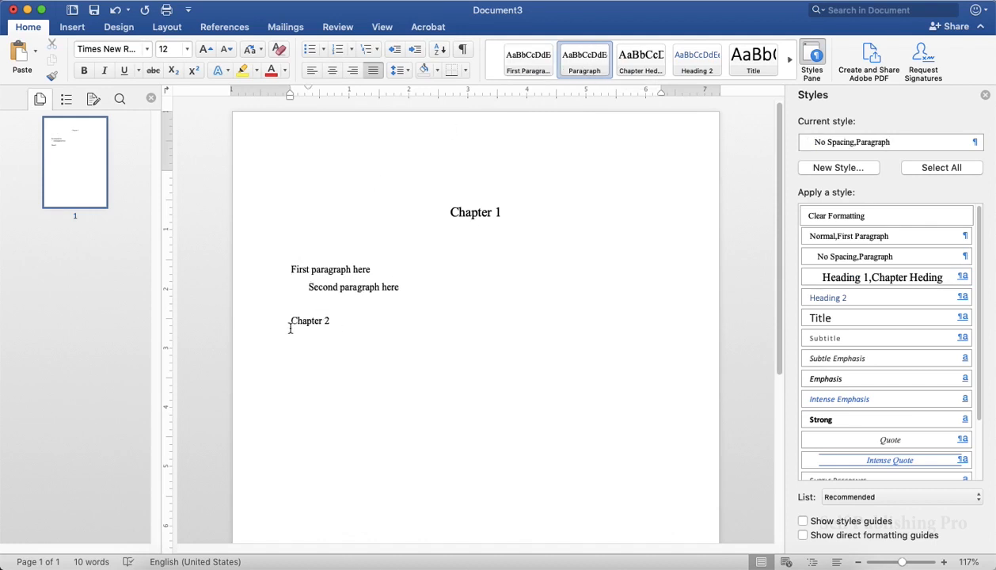
left_click(291, 320)
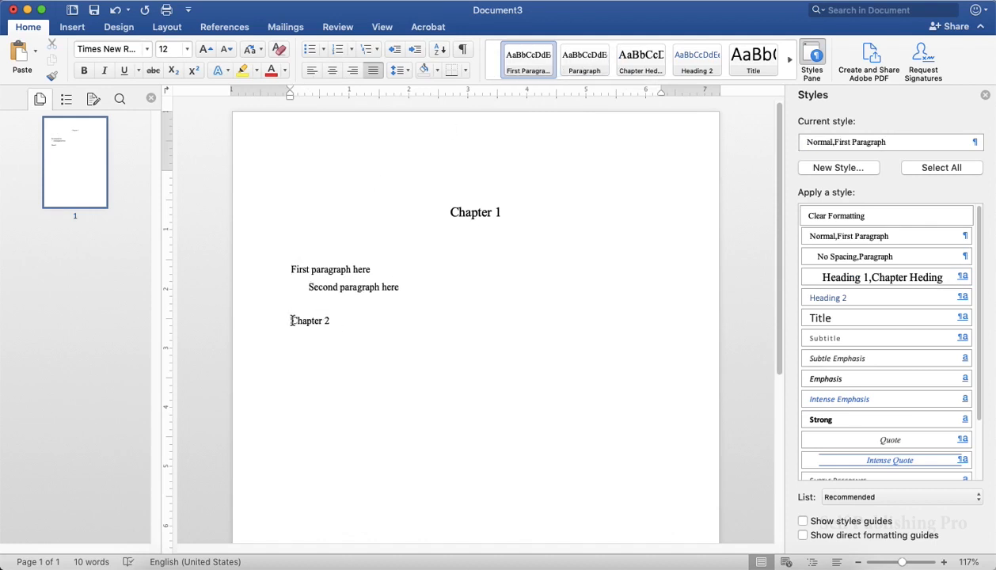
left_click(641, 60)
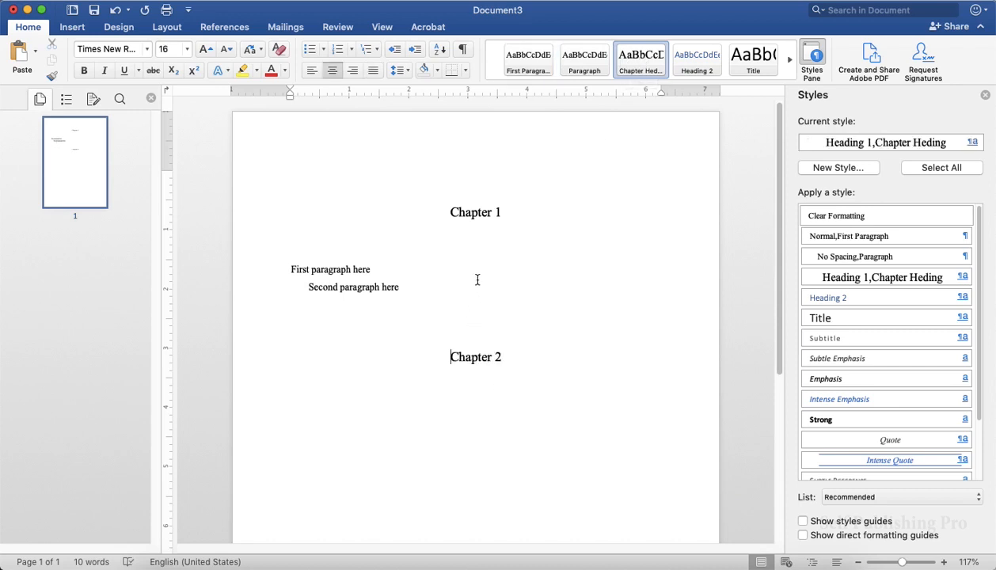
Insert a next-page section break before the Chapter 1 heading.
left_click(451, 212)
left_click(178, 3)
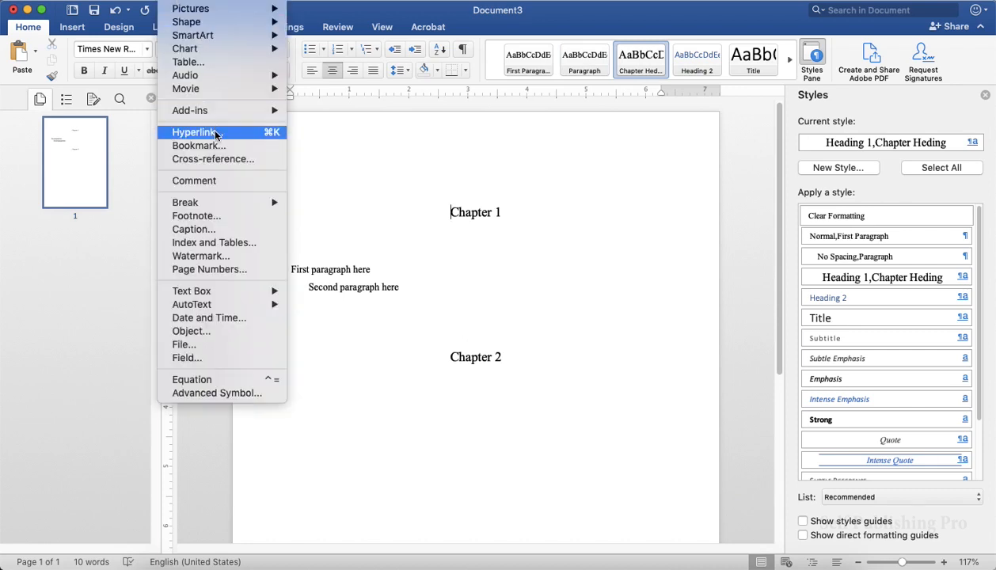
mouse_move(200, 201)
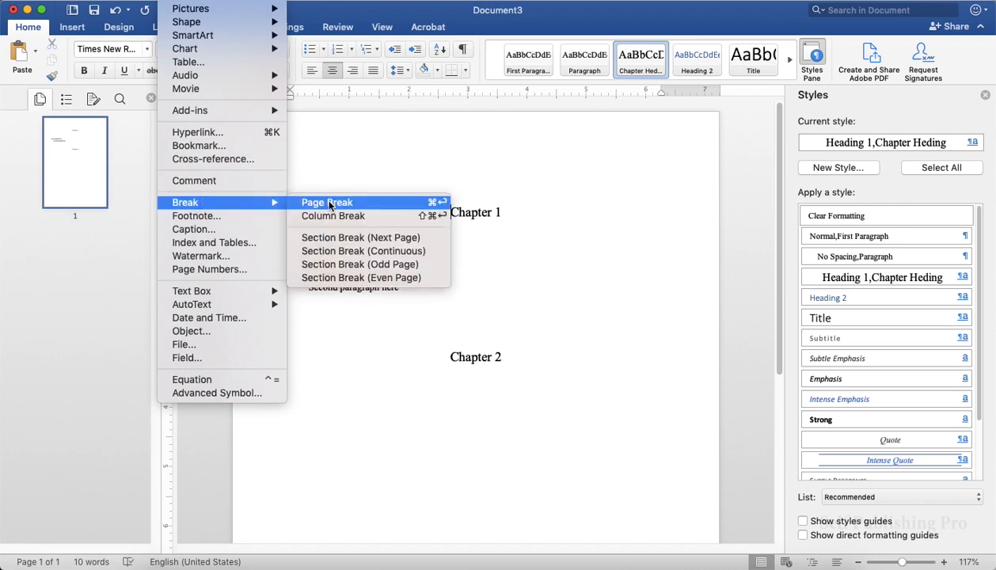
left_click(337, 237)
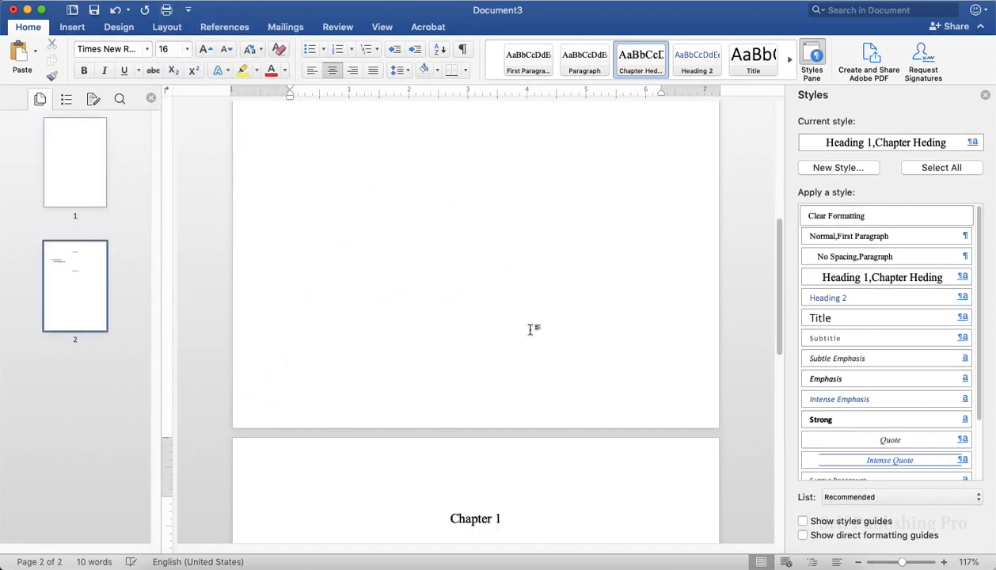
Insert a next-page section break in front of the Chapter 2 heading so it starts on its own page.
scroll(472, 323, "down", 3)
scroll(448, 420, "down", 3)
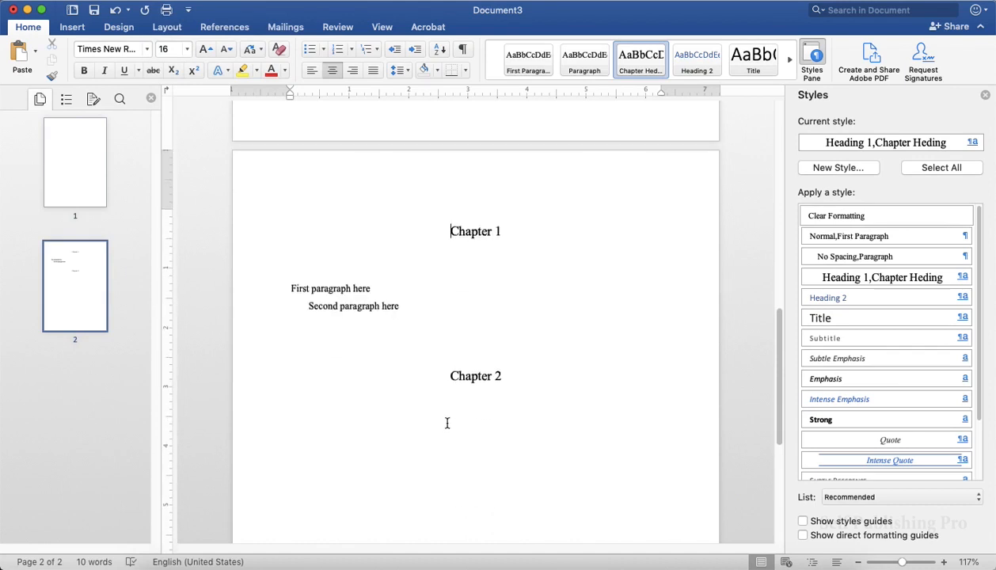
left_click(160, 1)
mouse_move(202, 202)
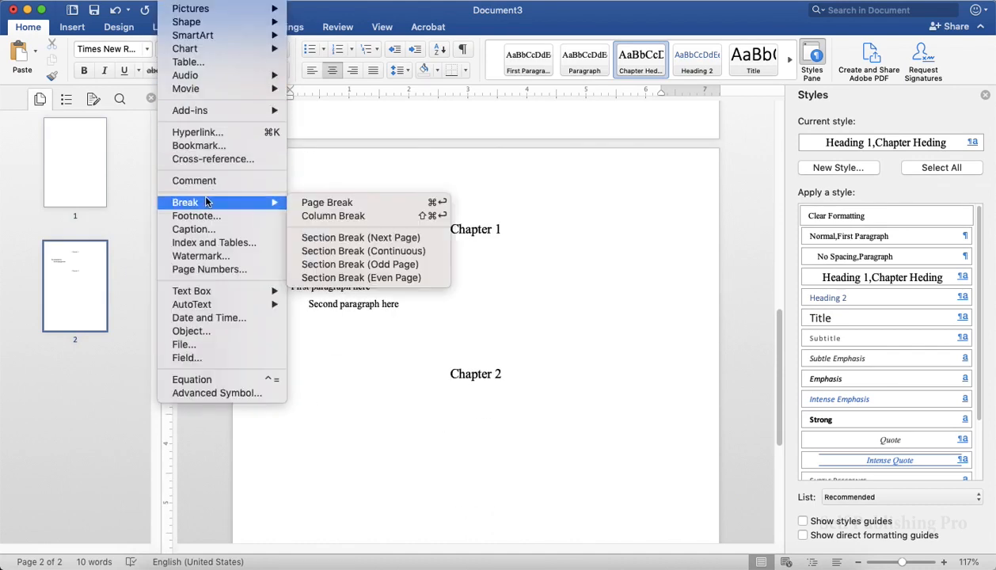
left_click(320, 238)
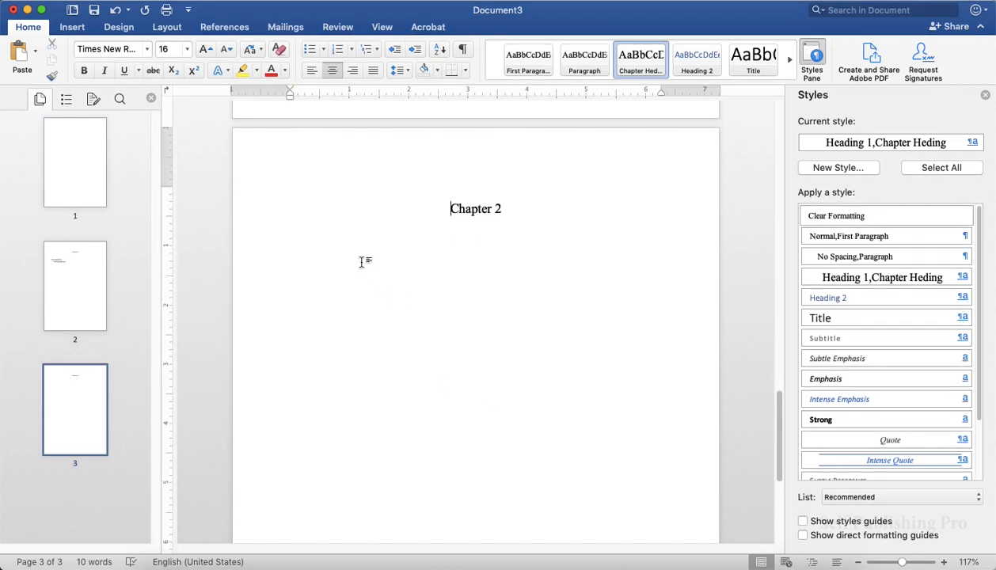
Add a first paragraph below the Chapter 2 heading reading "First paragraph starts here, with space from chapter.".
left_click(527, 214)
key("Return")
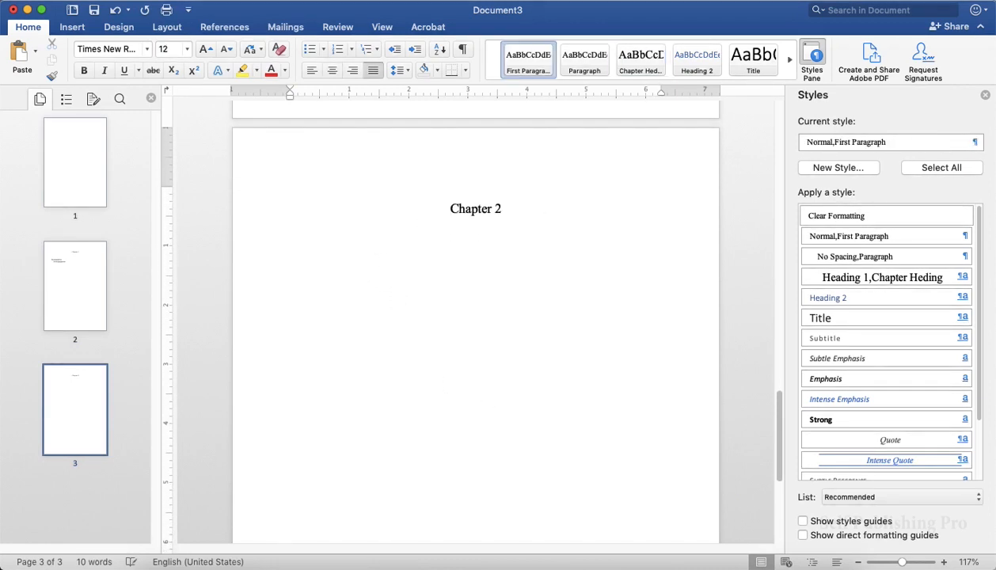
type("First paragraph starts here, wi")
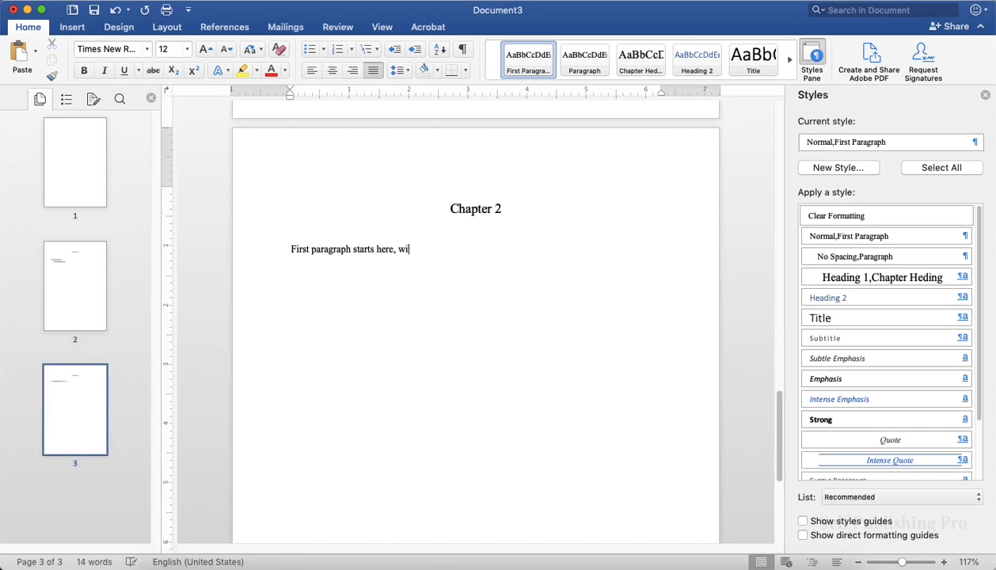
type("th space from chapter.")
Add a new paragraph in the Paragraph style reading "Second paragraph and the rest of the paragraphs in this chapter will be like this.".
key("Return")
type("Seco")
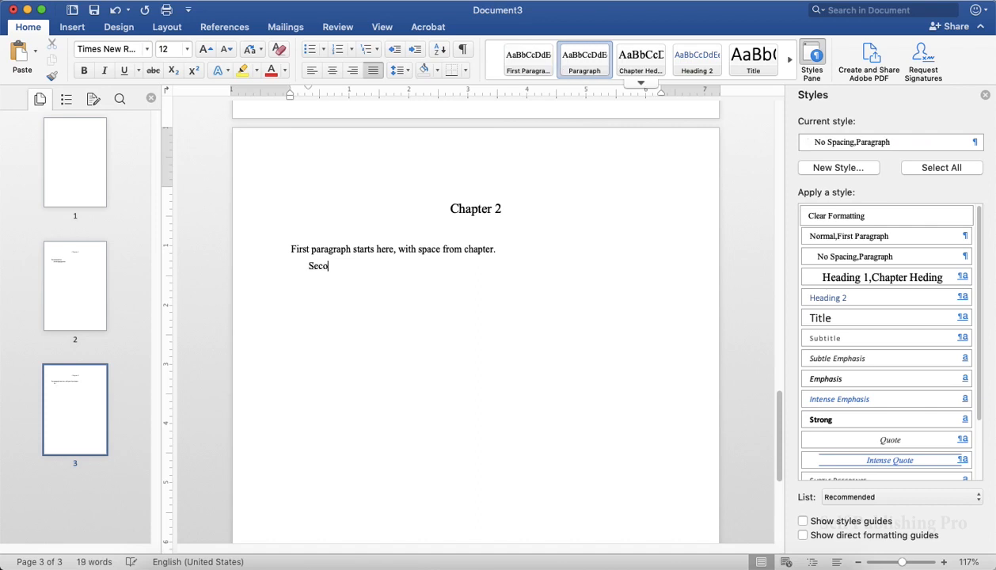
type("nd paragraph and")
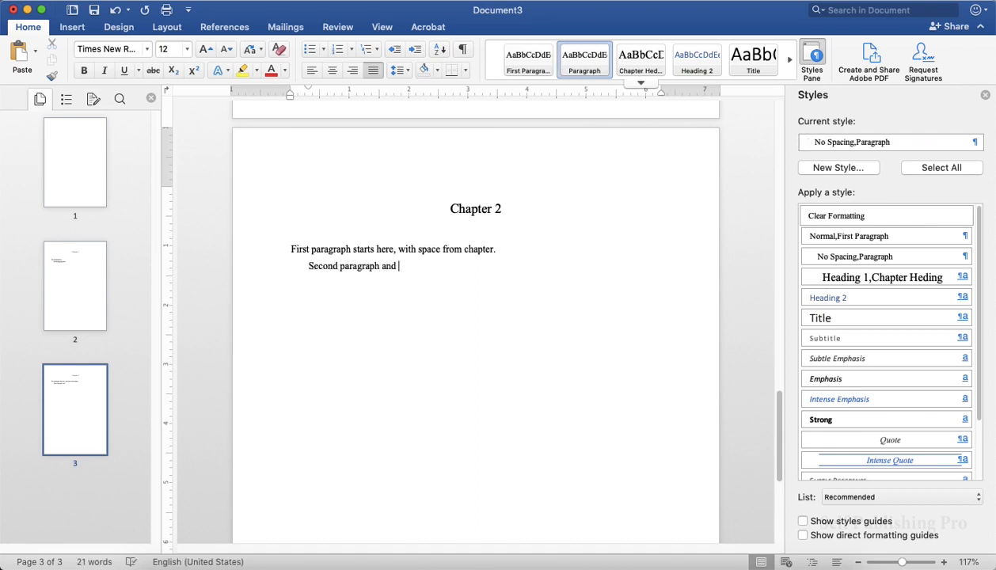
type(" the rest of the paragraphs in this")
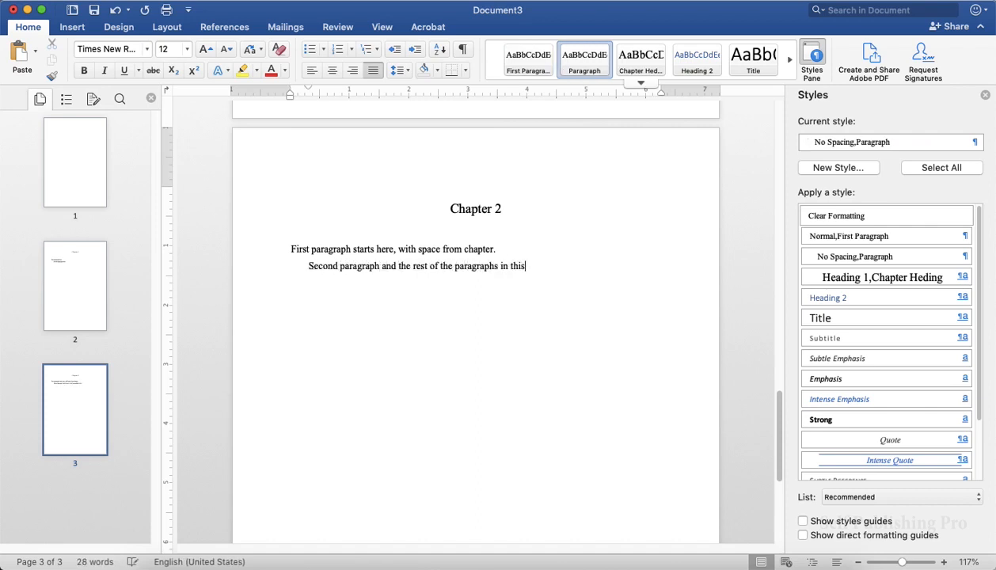
type(" chapter will be like this")
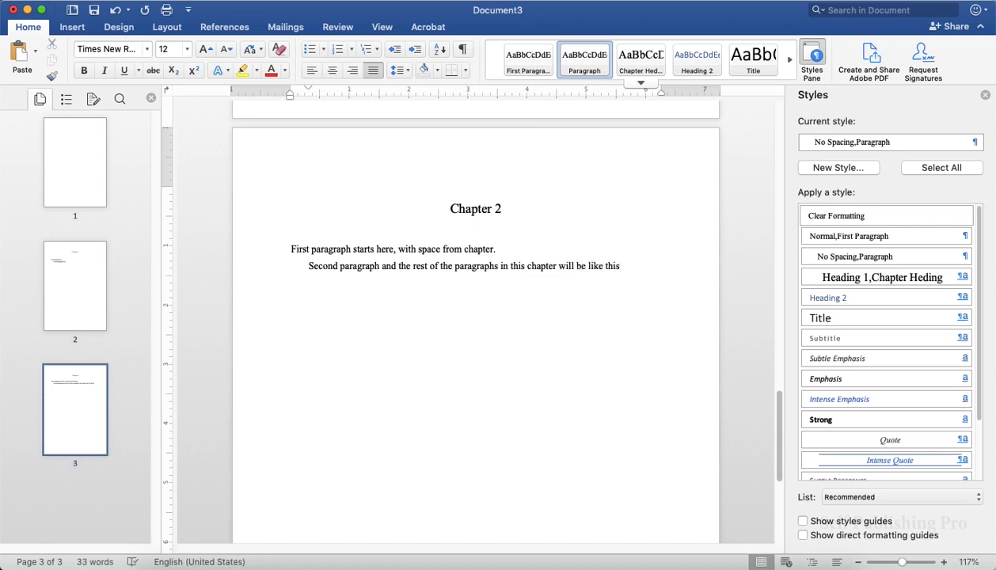
Add a third paragraph reading "You see, I hit return and the paragraph start below the last one.".
type("You see, I hit ")
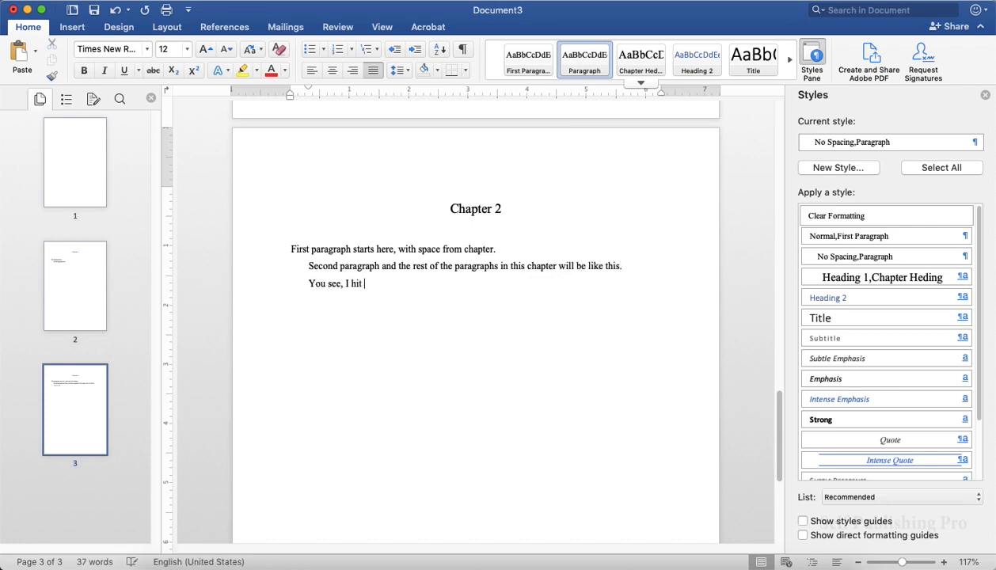
type("return and the paragraph")
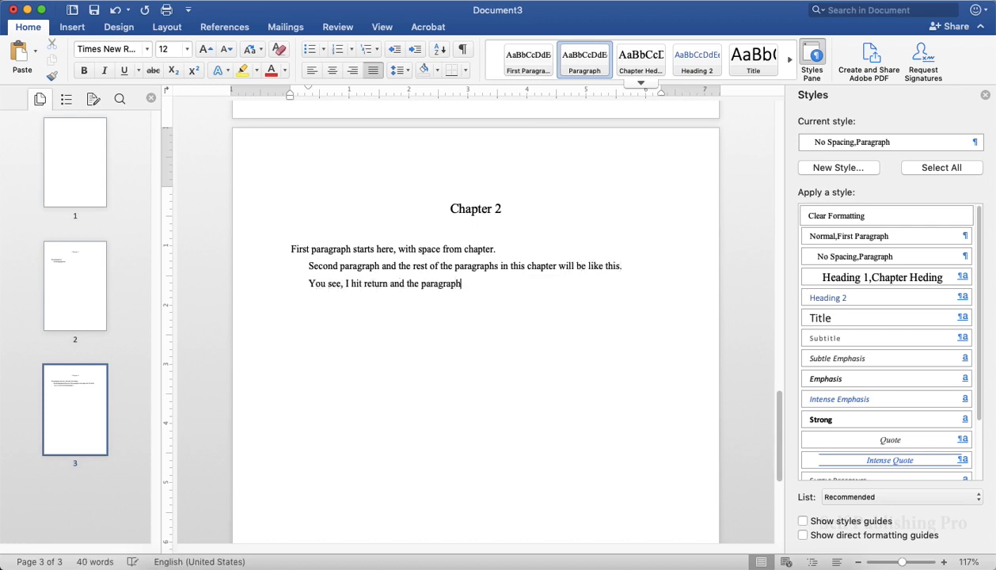
type(" start below the ")
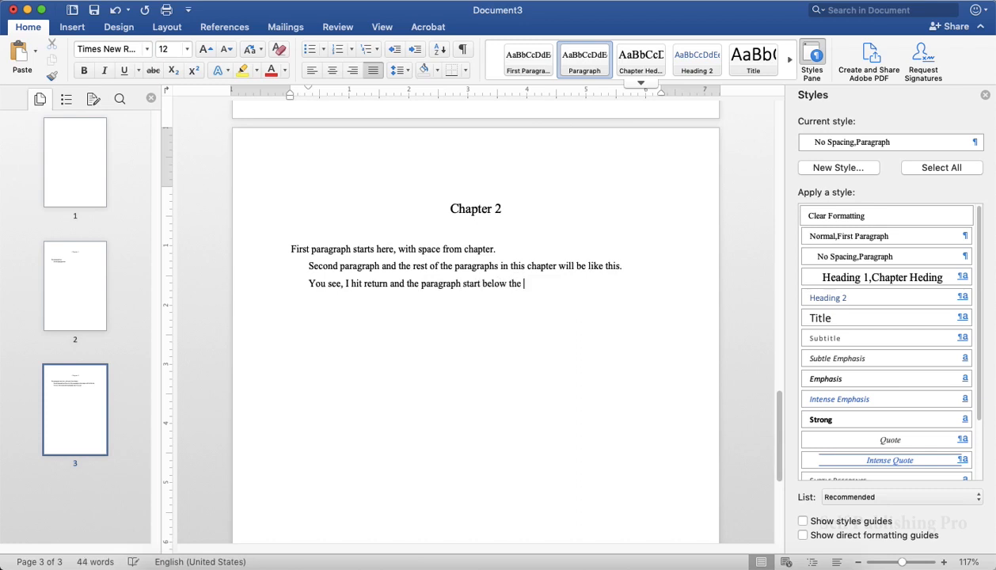
type("last one.")
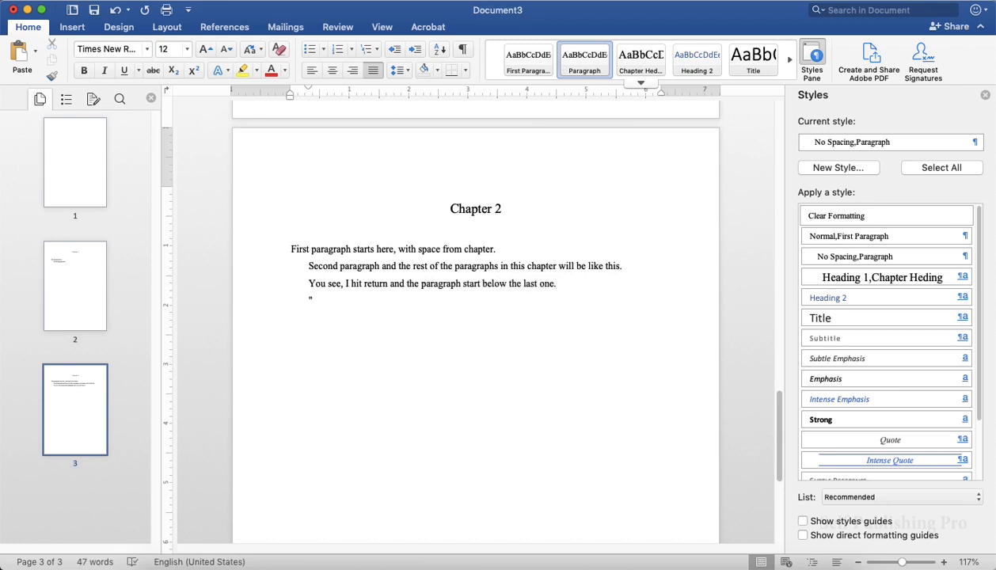
Add two quoted dialogue lines: "I use the paragraph for dialogue also." and "But you can choose a different set up if you like.".
type("I use the paragraph for dialou")
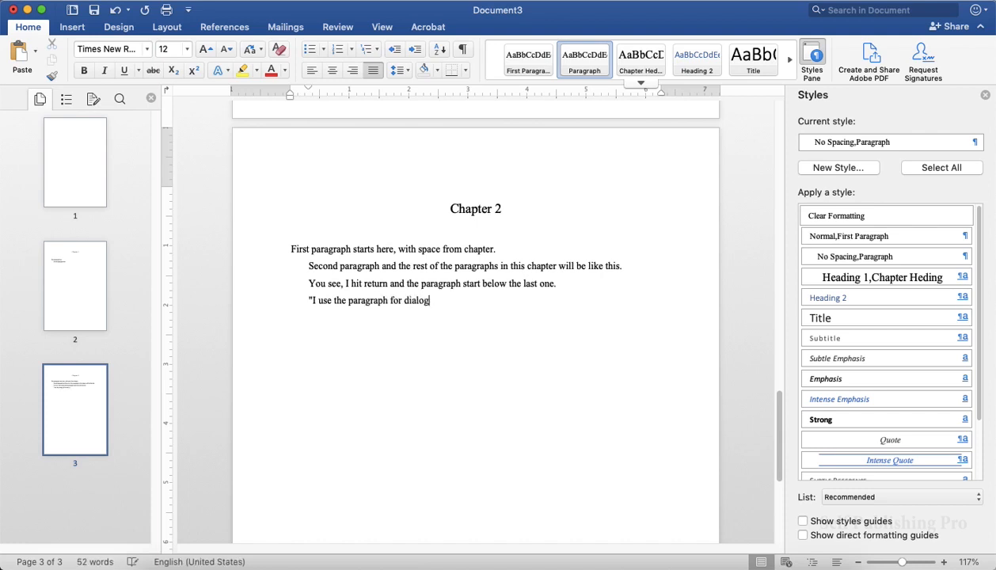
type("ue also,")
type("\"")
key("Return")
type("\"But you can choose a different")
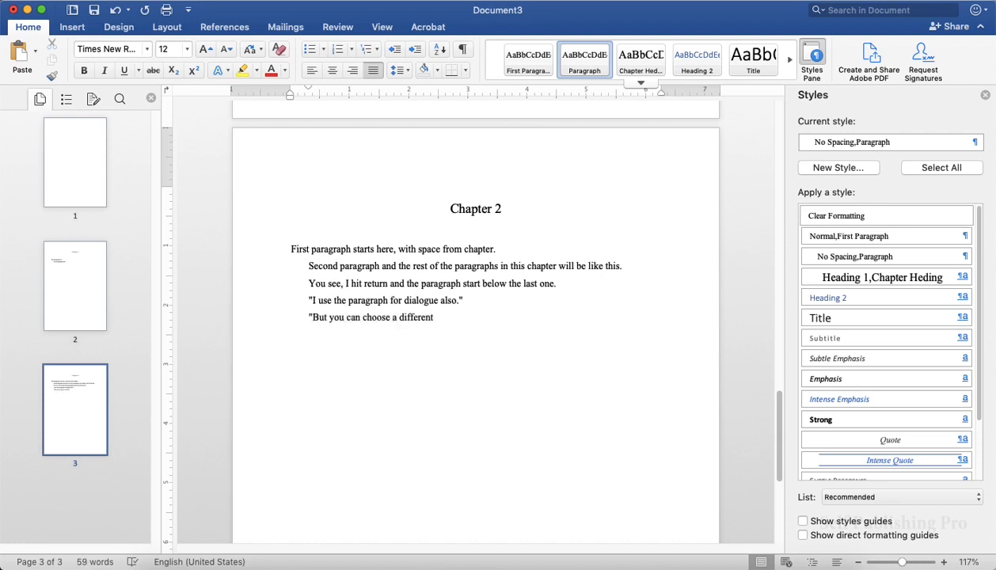
type(" set up if you like.\"")
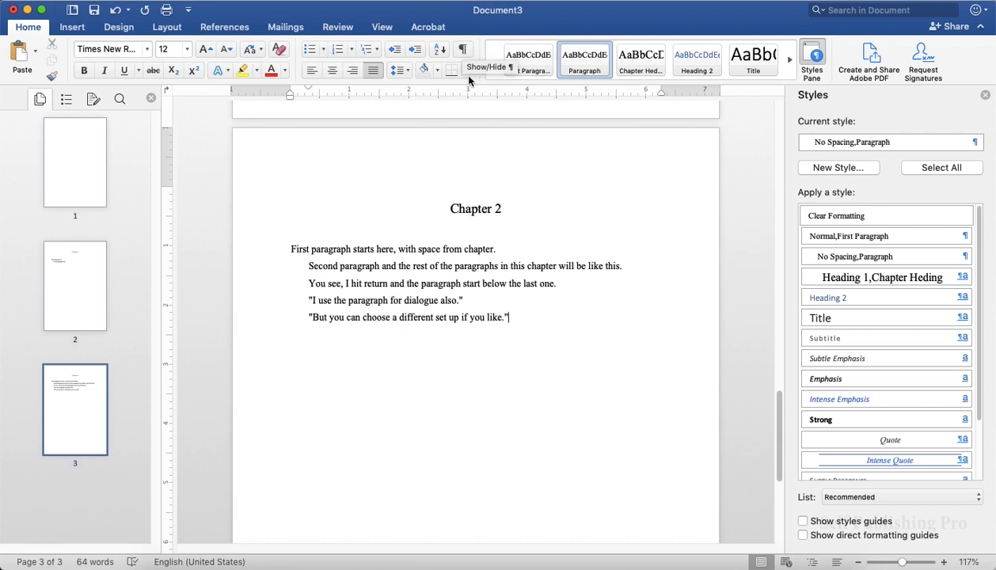
Show the formatting marks and add a "Chapter 3" line in the Chapter Heding style, followed by an empty paragraph.
left_click(463, 50)
key("Return")
left_click(523, 69)
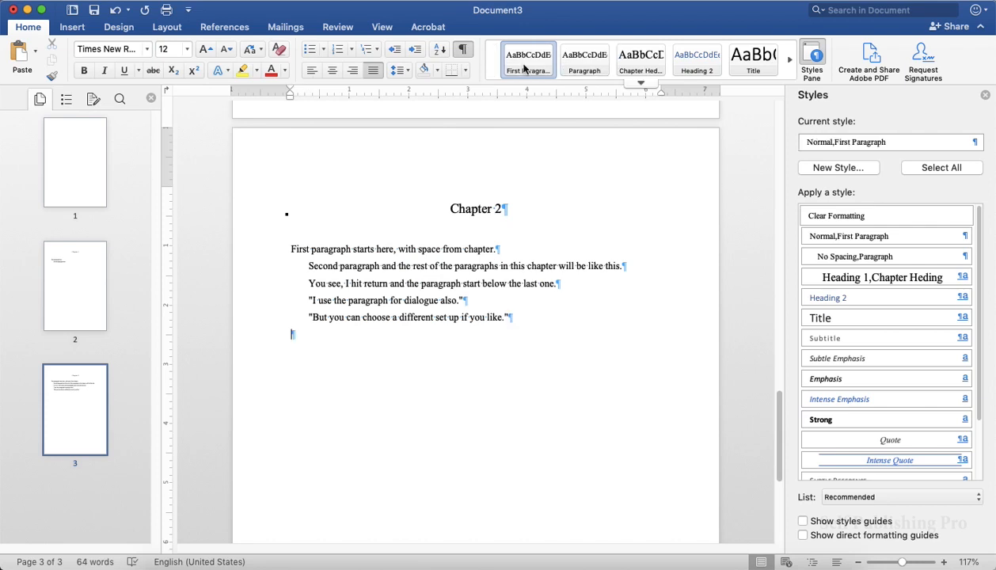
type("Chapter 3")
left_click(640, 60)
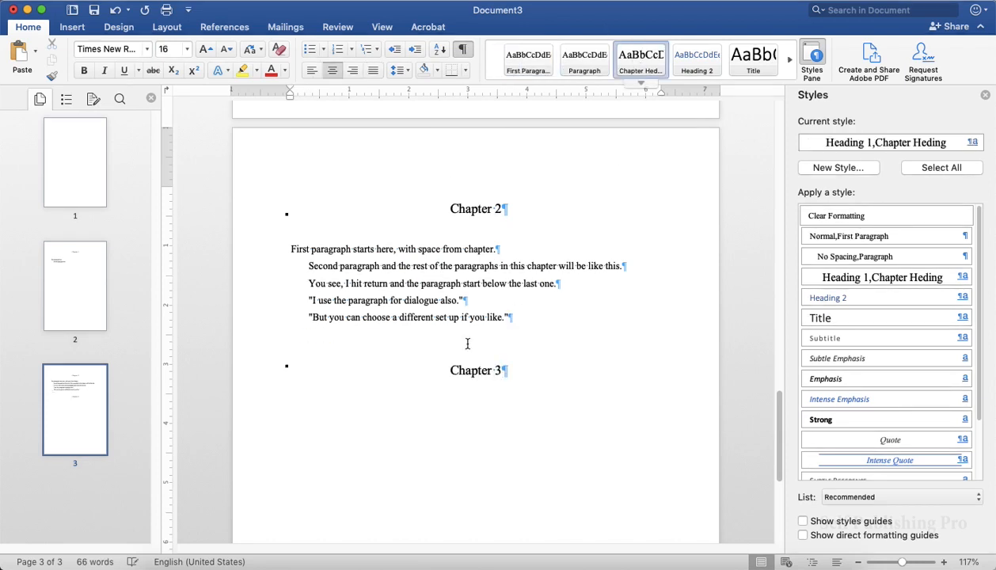
key("Return")
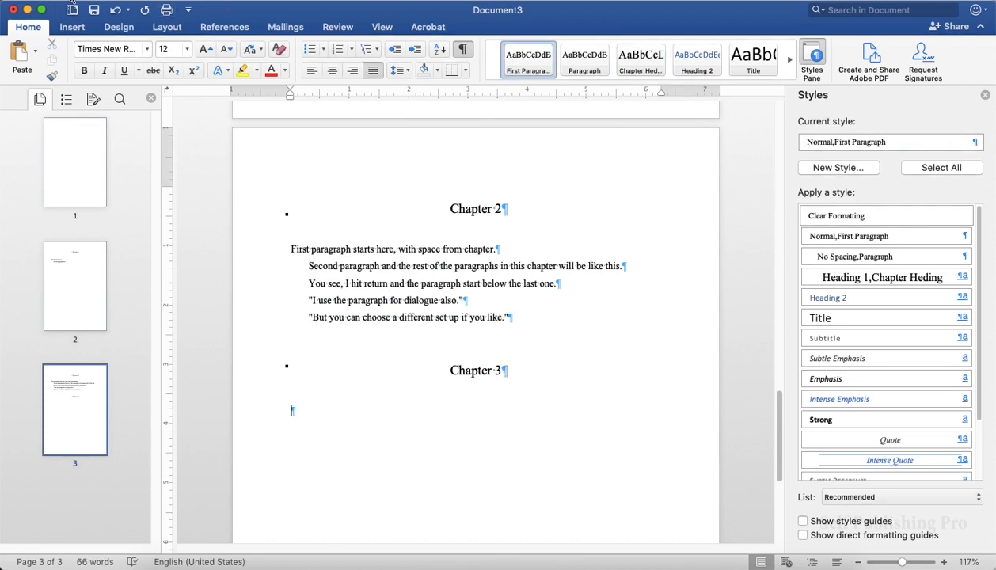
Set the paper size to 8x5 in the page setup.
scroll(289, 329, "up", 3)
scroll(291, 330, "down", 5)
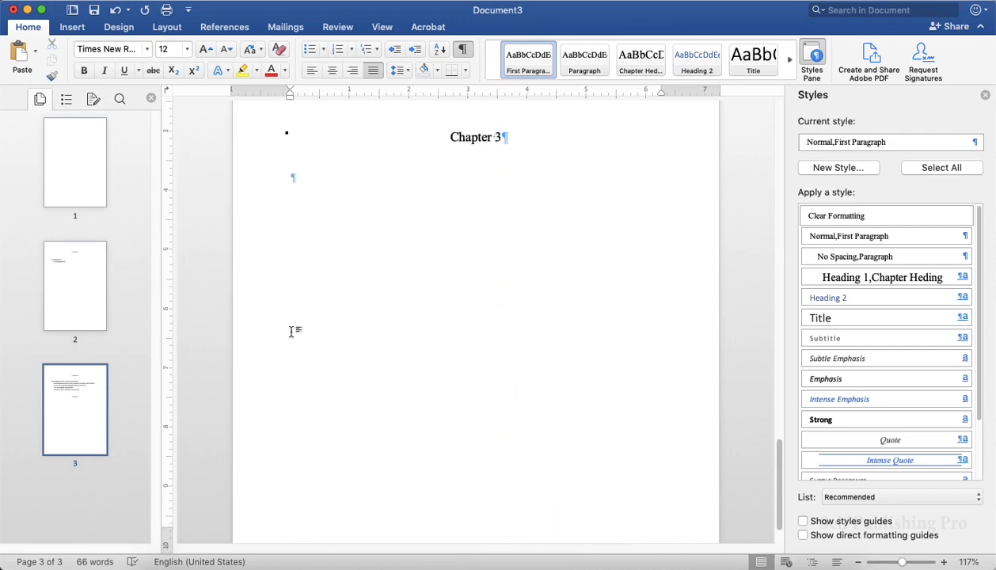
scroll(290, 333, "up", 3)
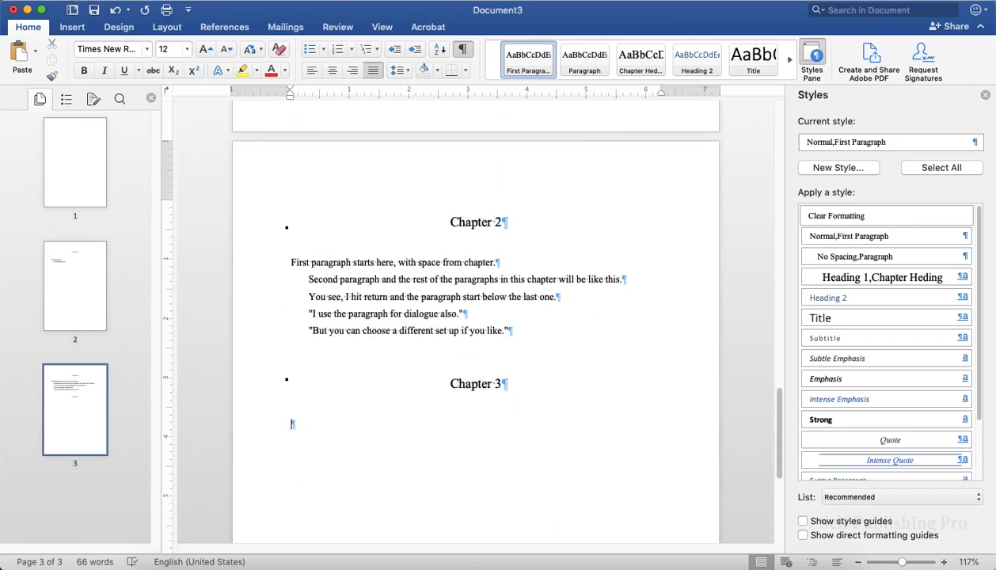
left_click(76, 0)
left_click(91, 231)
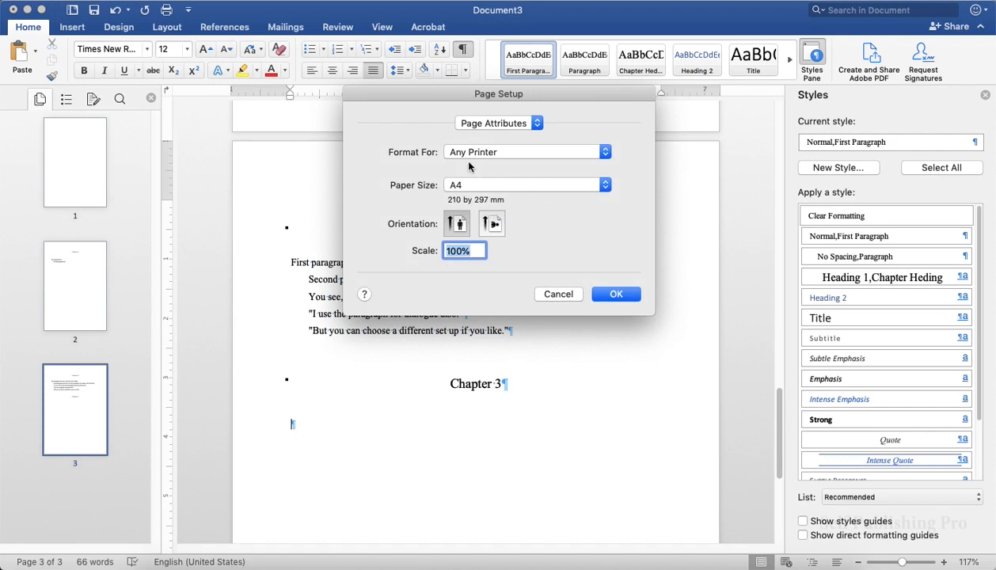
left_click(599, 187)
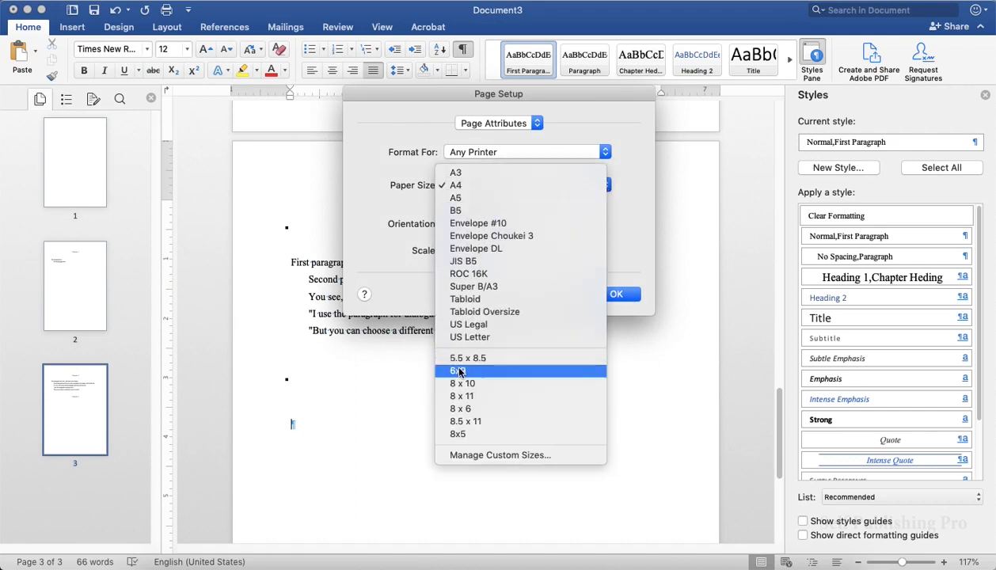
left_click(458, 434)
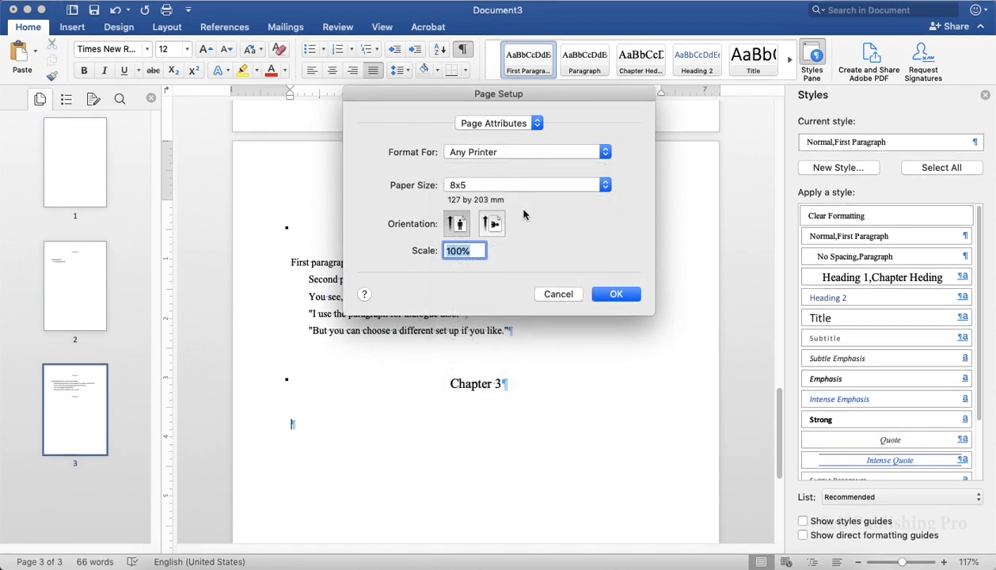
Set mirror margins with a 1.3" inside margin and apply them to the whole document.
left_click(538, 122)
left_click(519, 135)
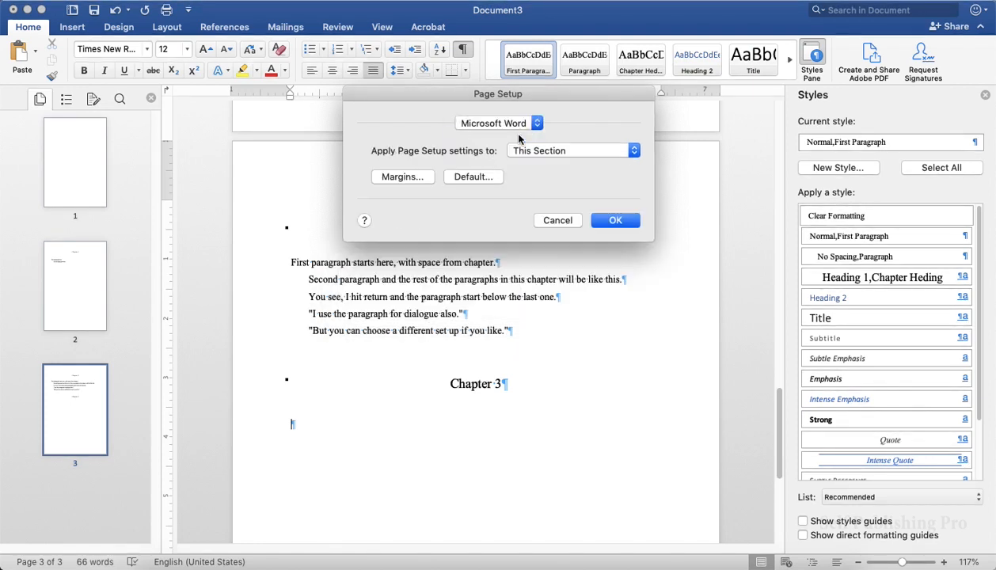
left_click(408, 175)
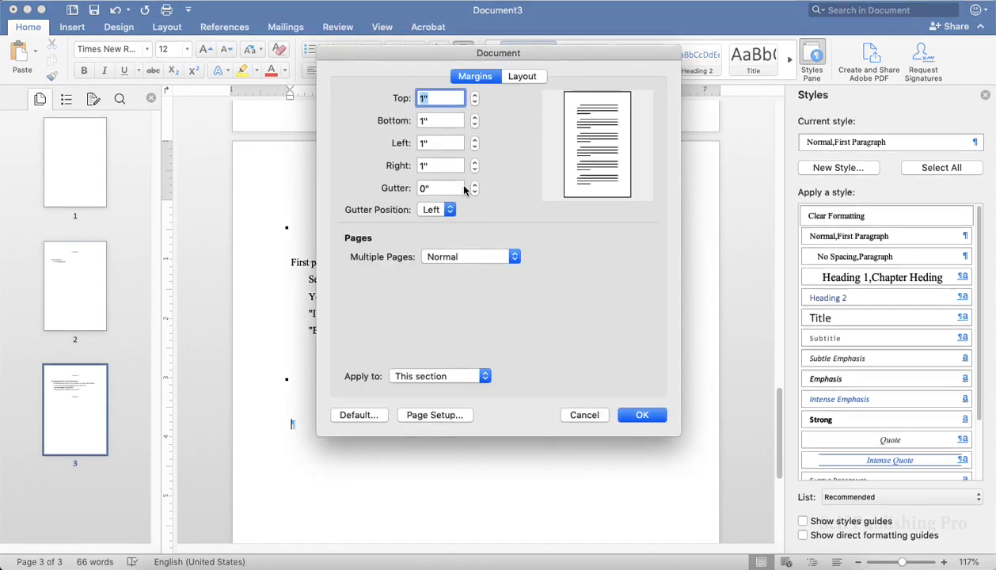
left_click(502, 254)
left_click(469, 270)
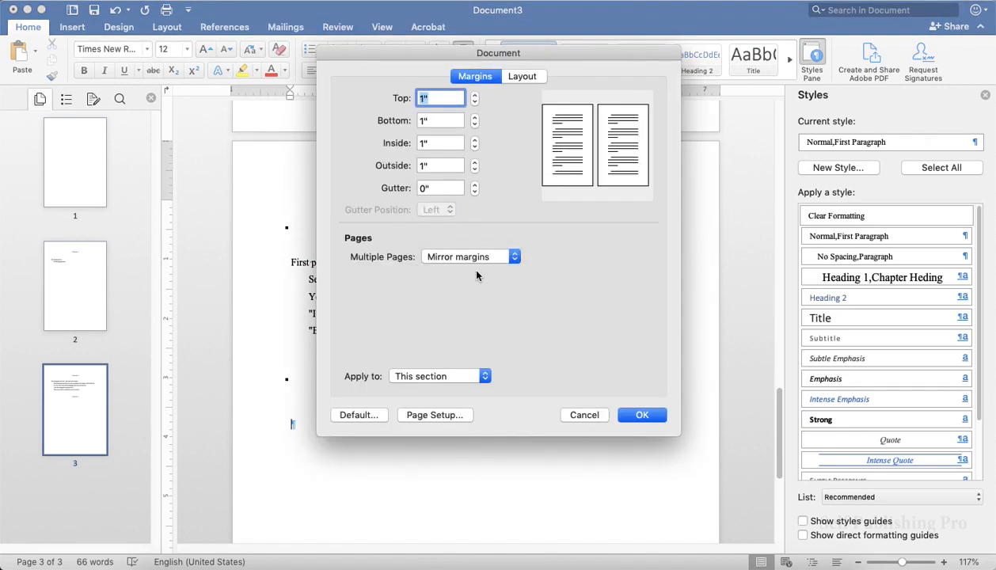
left_click(474, 140)
left_click(474, 140)
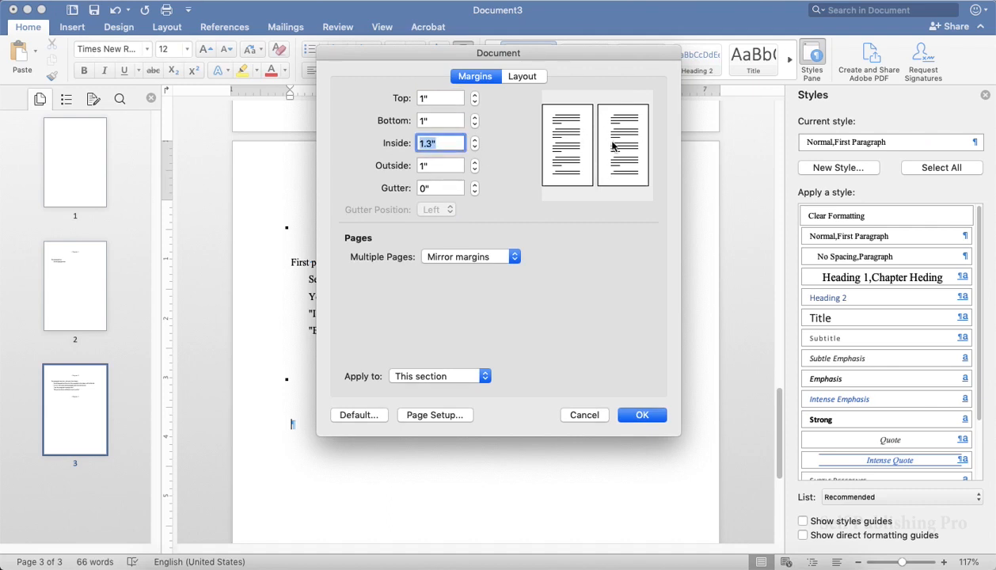
left_click(489, 377)
left_click(432, 401)
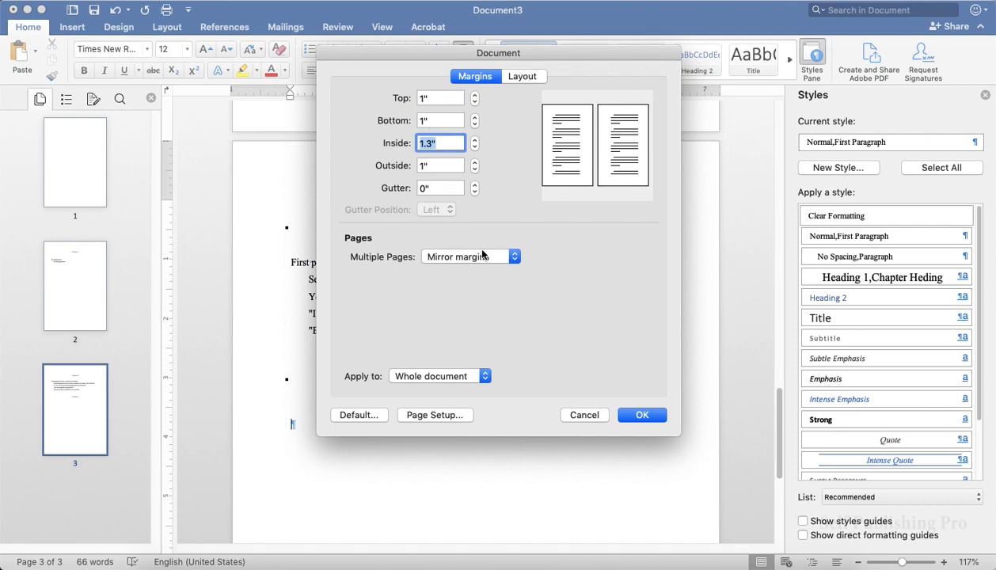
left_click(530, 76)
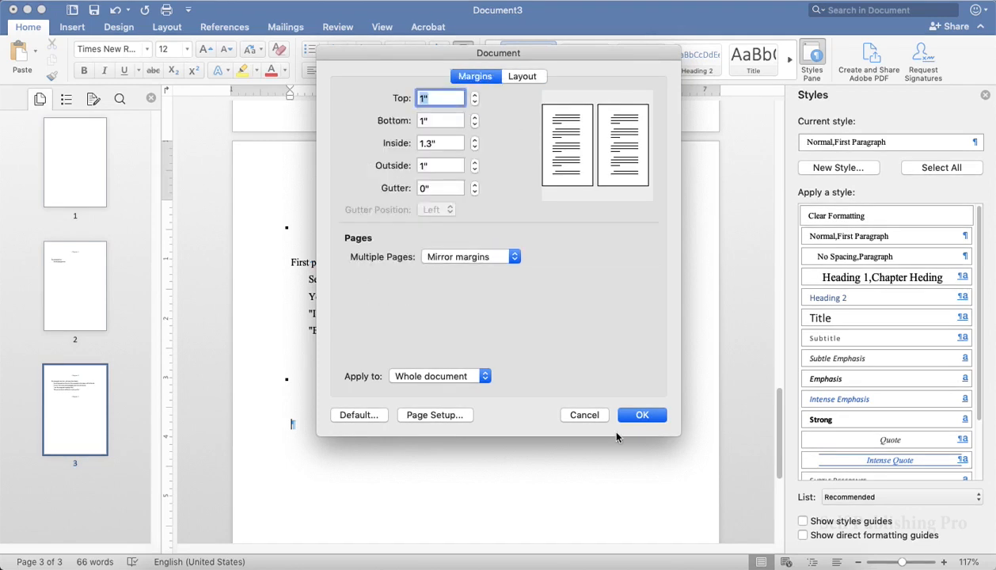
left_click(640, 413)
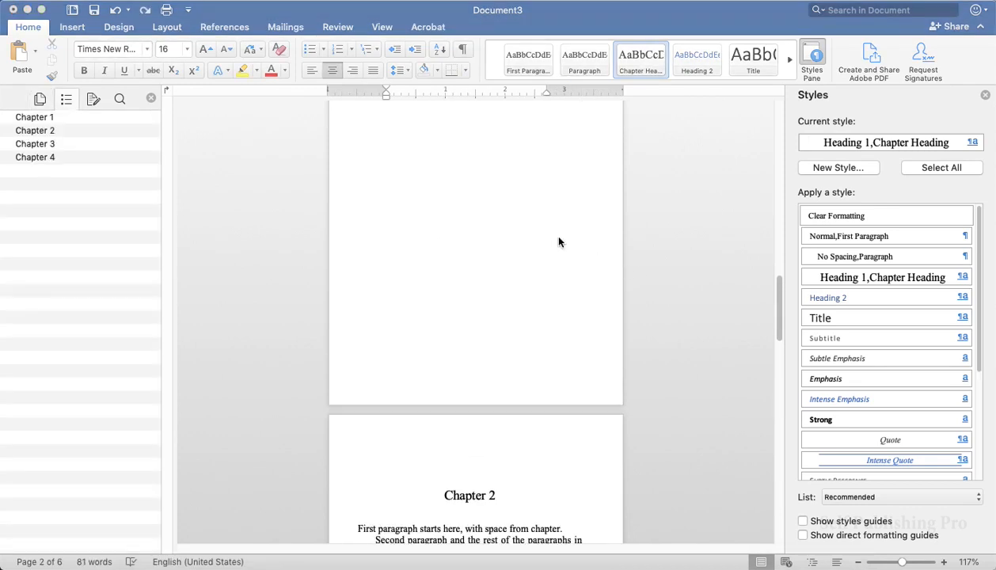
Set up centred page numbers in the Section 3 footer, on the Chapter 1 page.
double_click(545, 407)
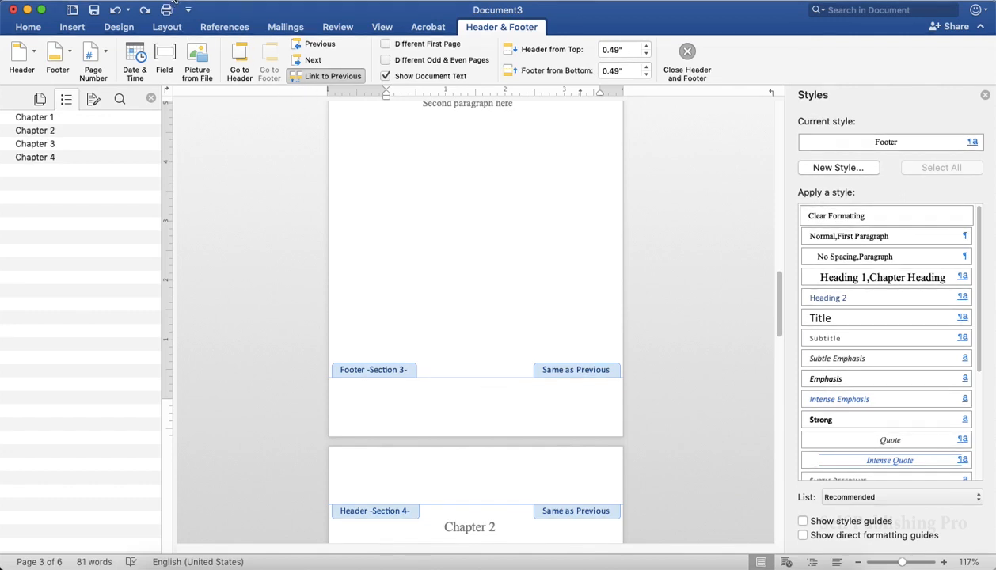
left_click(174, 2)
mouse_move(216, 293)
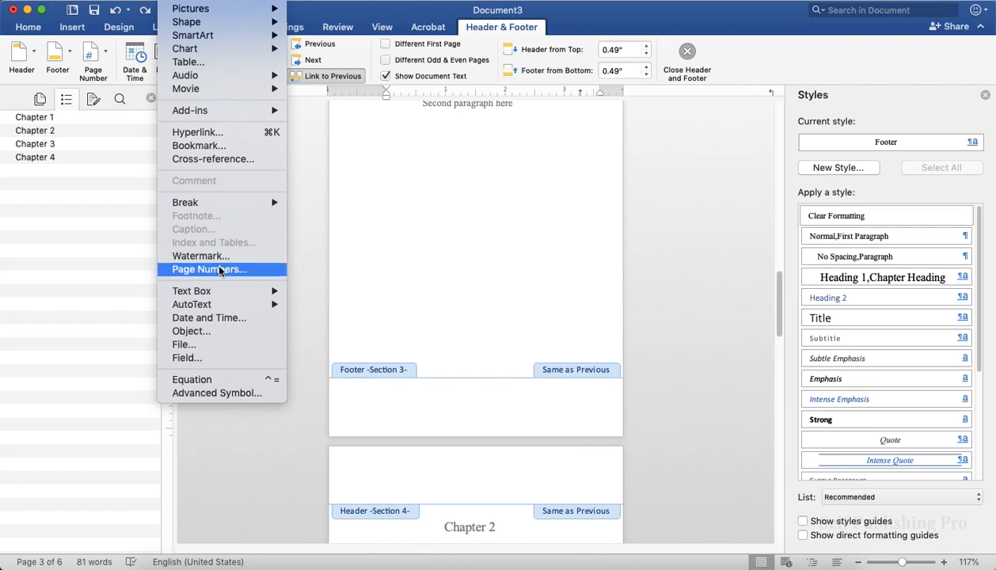
left_click(220, 270)
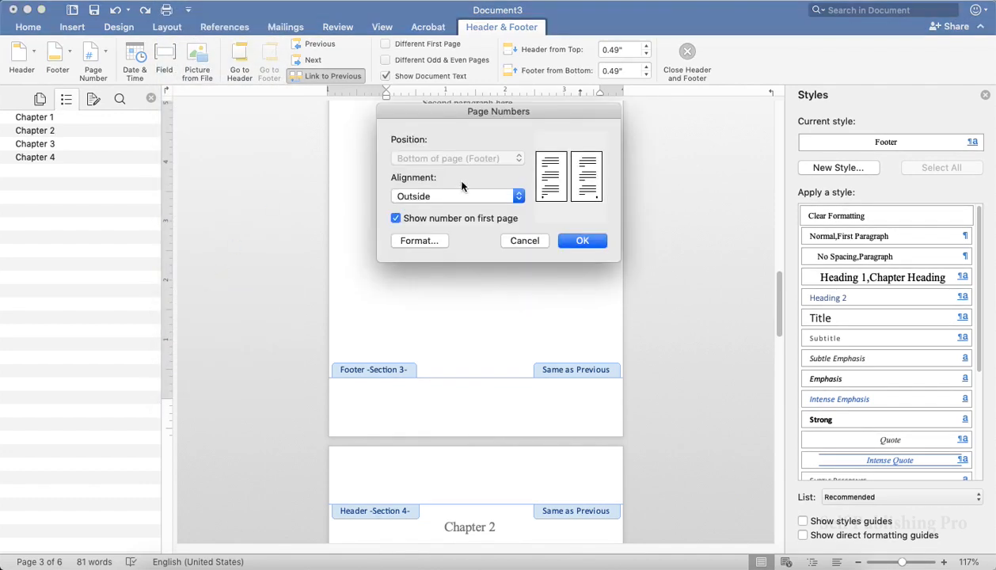
left_click(513, 196)
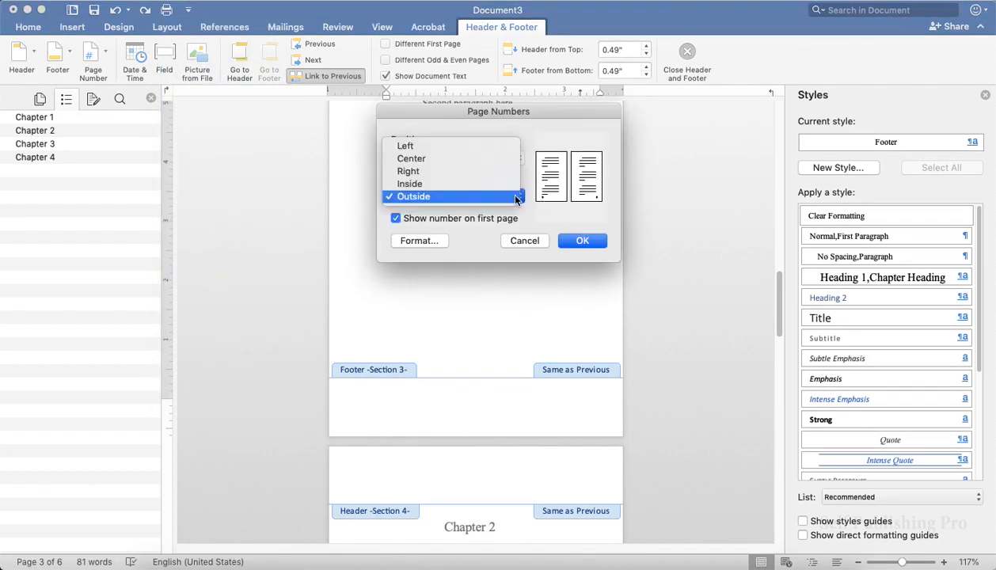
left_click(447, 158)
left_click(516, 198)
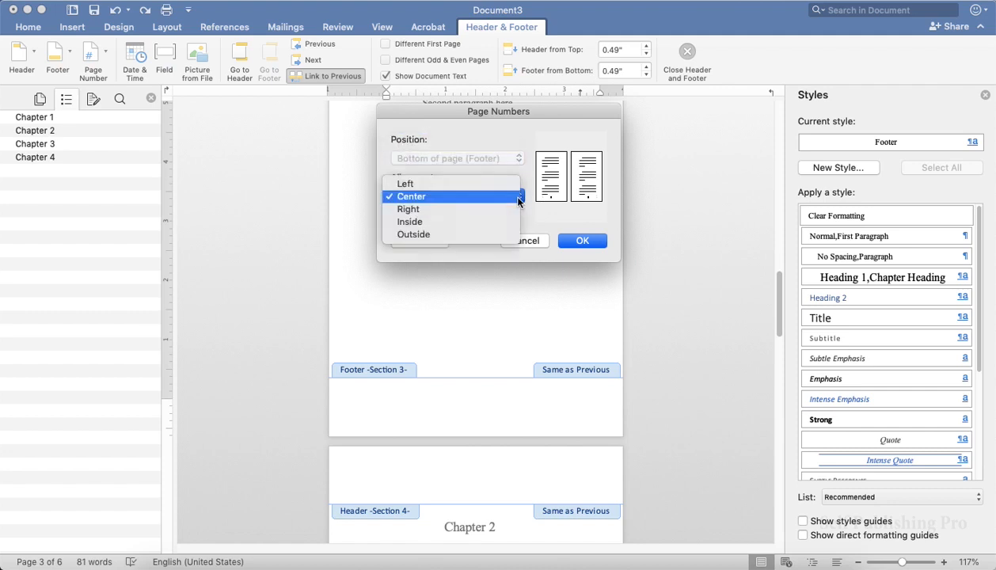
left_click(518, 201)
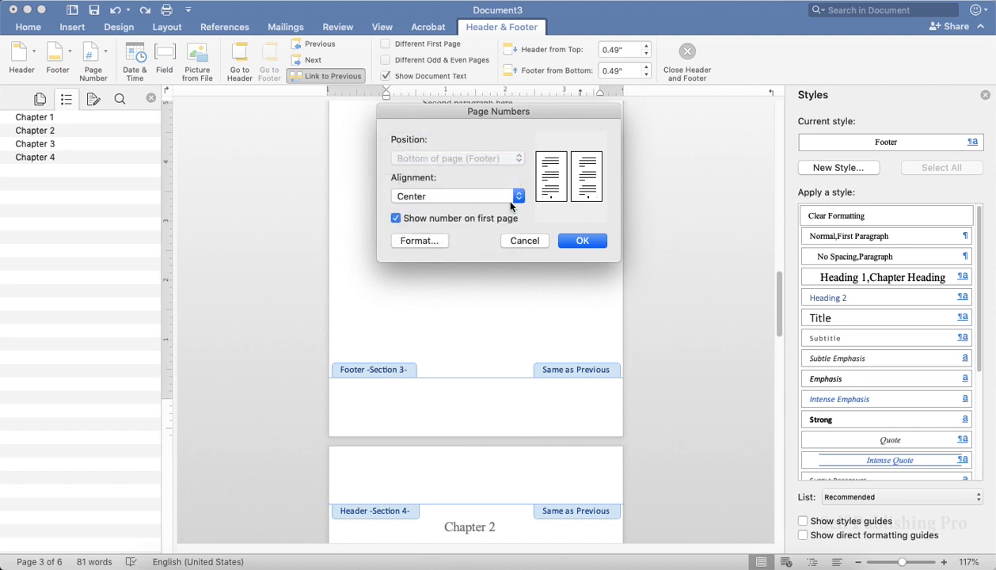
Start the page numbering of Section 3 at 1 and insert the numbers.
left_click(421, 242)
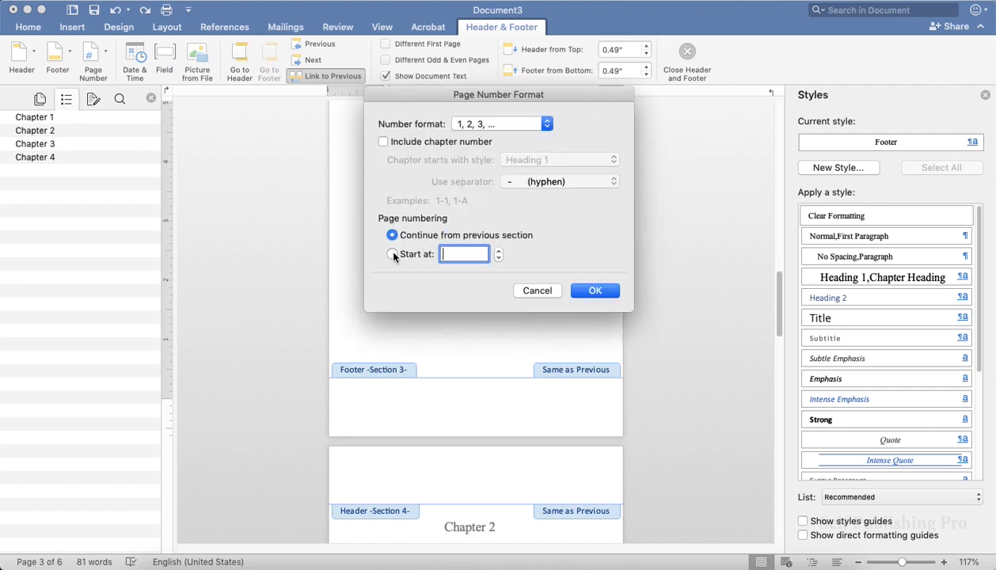
left_click(392, 254)
left_click(595, 291)
left_click(584, 241)
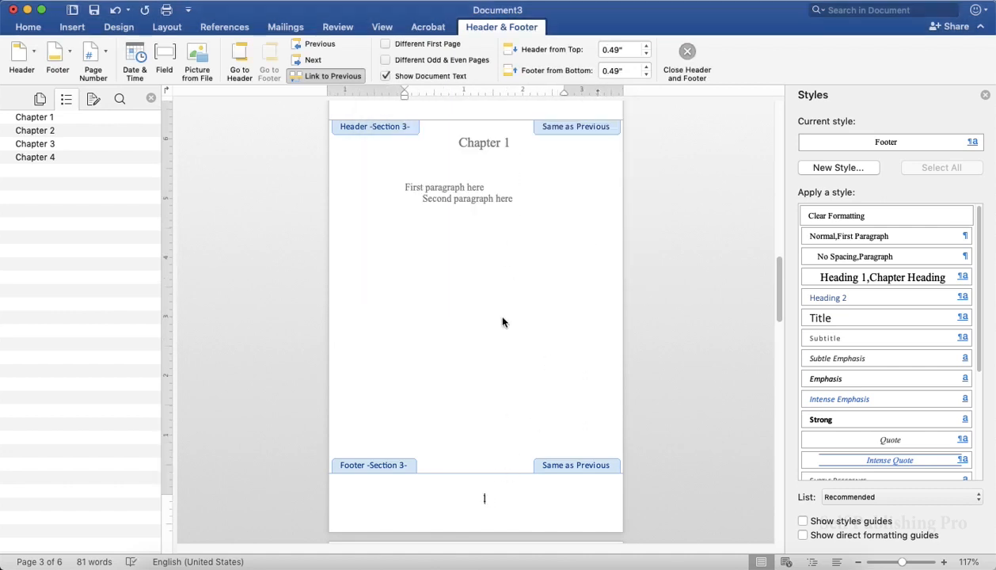
Check the footer page numbers on the chapter pages and on the front pages before Chapter 1.
scroll(494, 369, "down", 10)
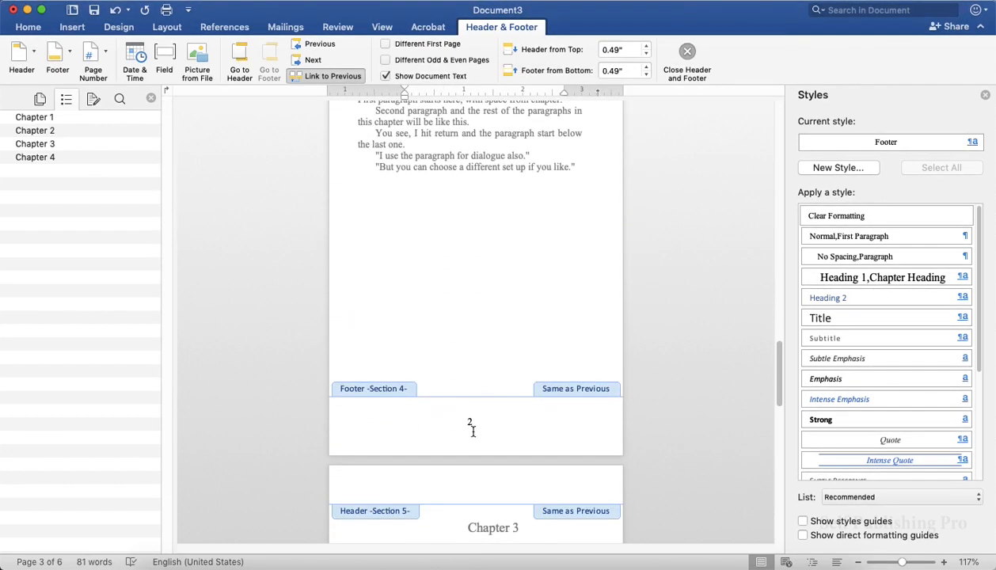
scroll(494, 276, "up", 10)
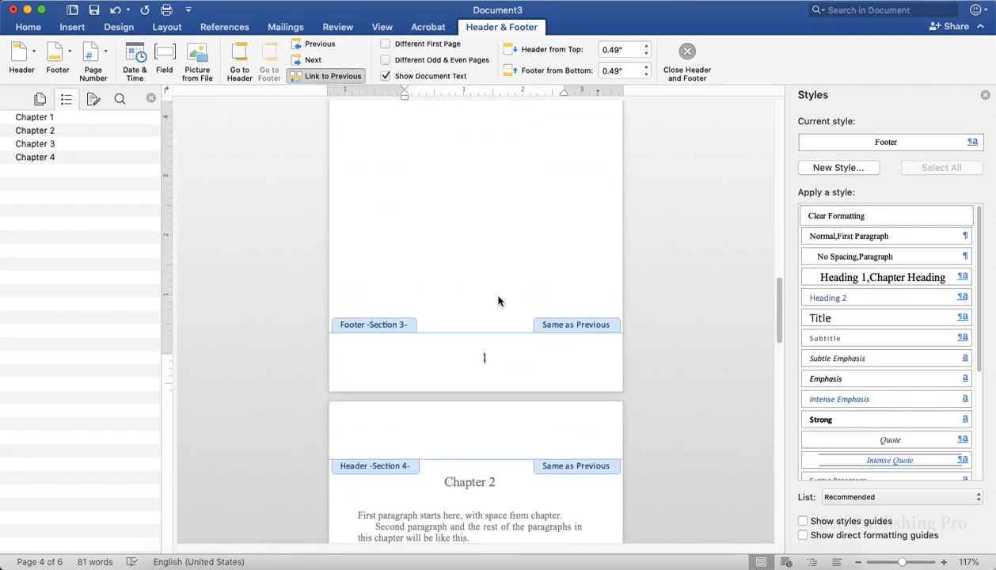
scroll(482, 206, "up", 10)
scroll(488, 210, "up", 5)
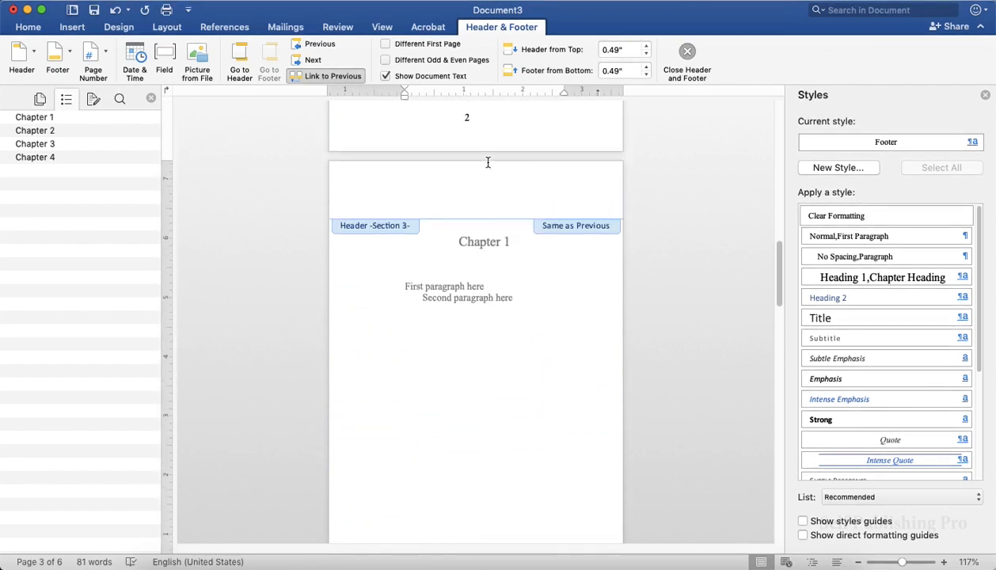
scroll(463, 193, "up", 10)
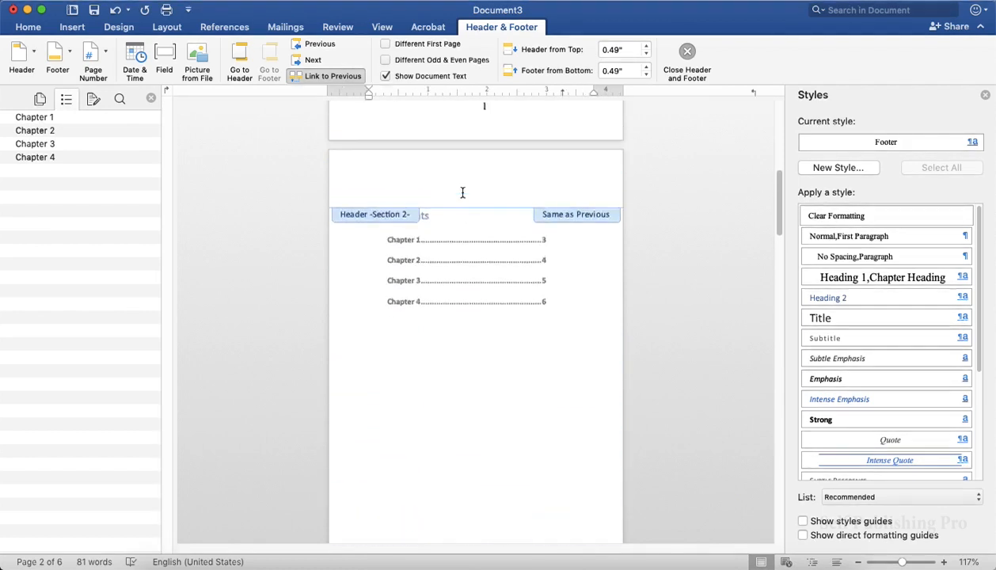
scroll(474, 198, "down", 12)
scroll(478, 198, "down", 10)
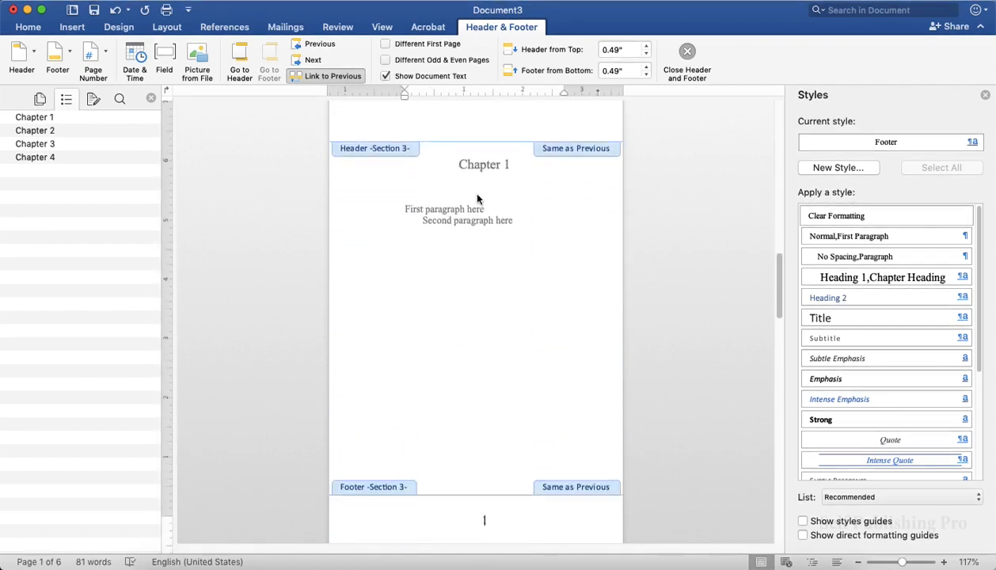
scroll(515, 332, "up", 3)
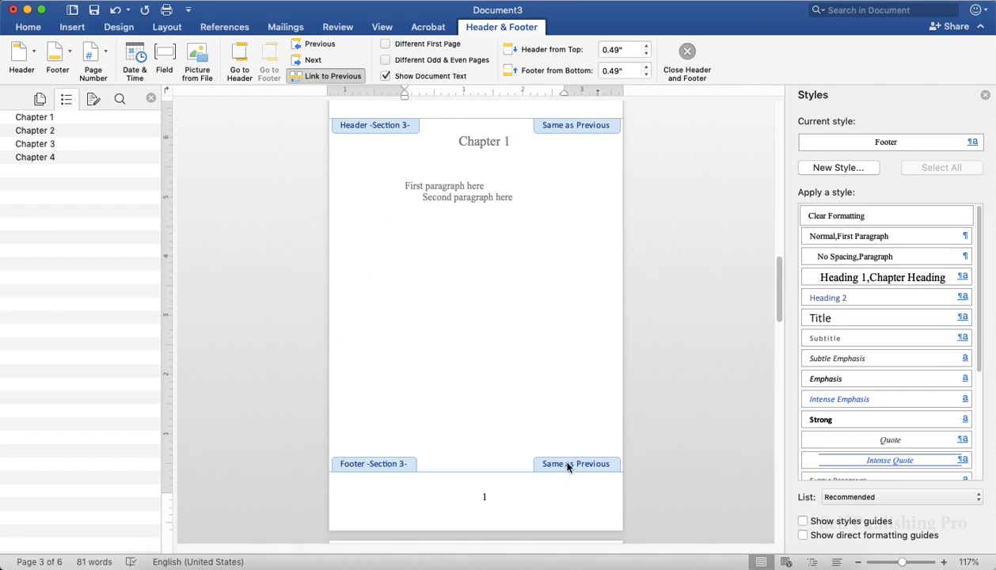
Unlink the Section 3 footer from the previous section and delete the page number in the Section 2 footer.
left_click(300, 78)
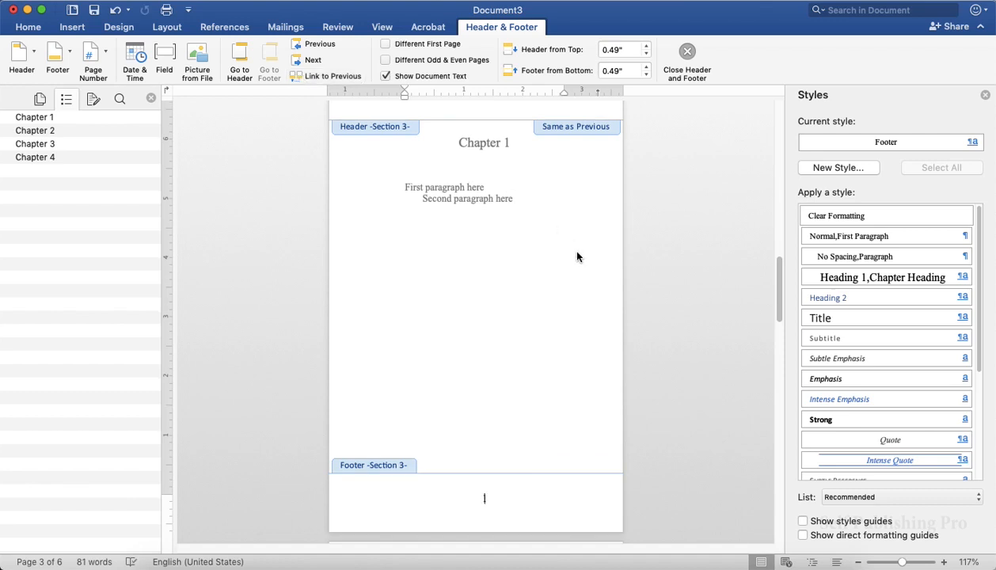
scroll(577, 256, "up", 6)
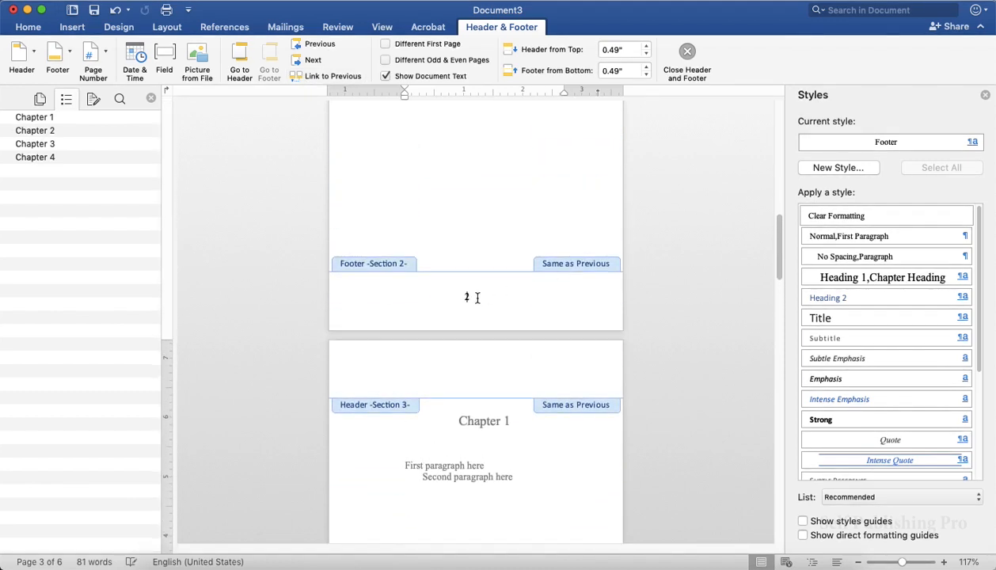
left_click(477, 298)
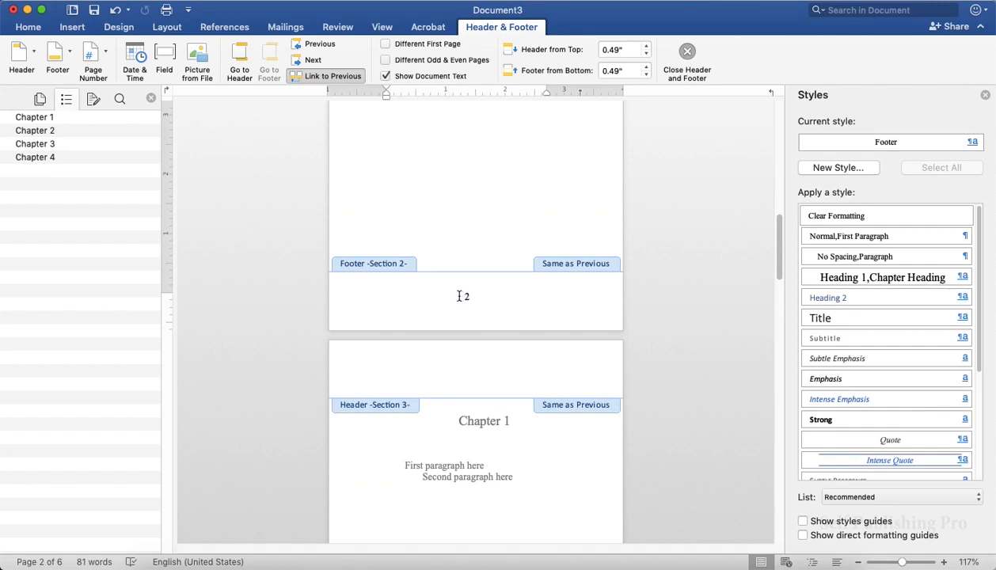
left_click(461, 297)
left_click(465, 301)
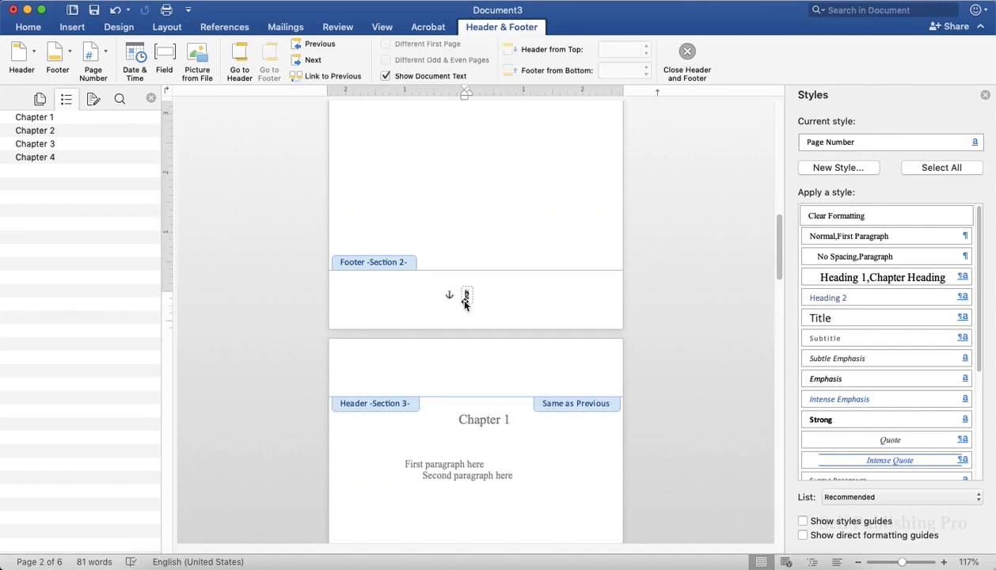
double_click(469, 297)
key("Delete")
Delete the page number in the Section 1 footer and leave footer editing.
scroll(475, 289, "up", 5)
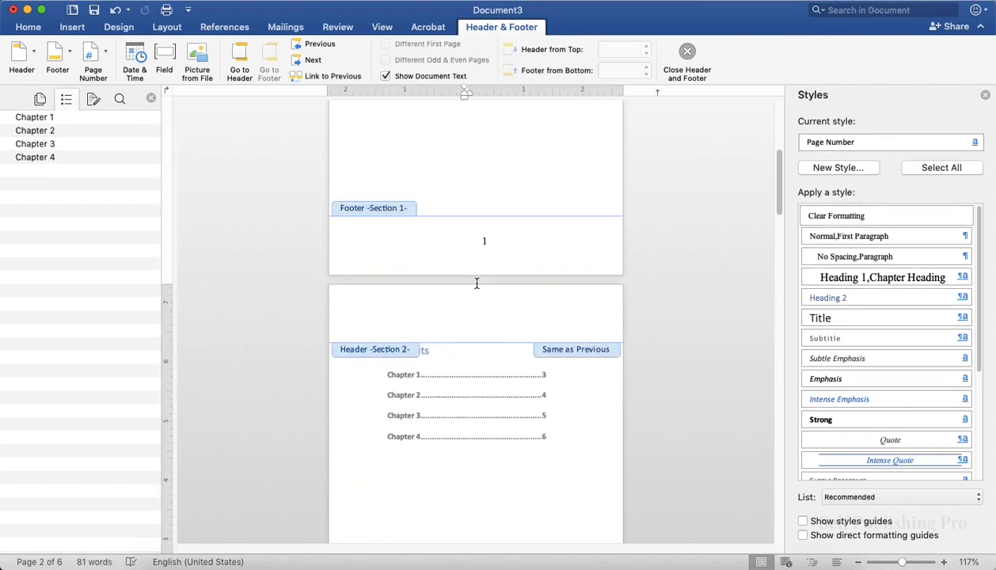
double_click(484, 244)
key("Delete")
scroll(648, 316, "up", 4)
double_click(657, 326)
Update the table of contents, refreshing its page numbers only.
scroll(656, 321, "down", 15)
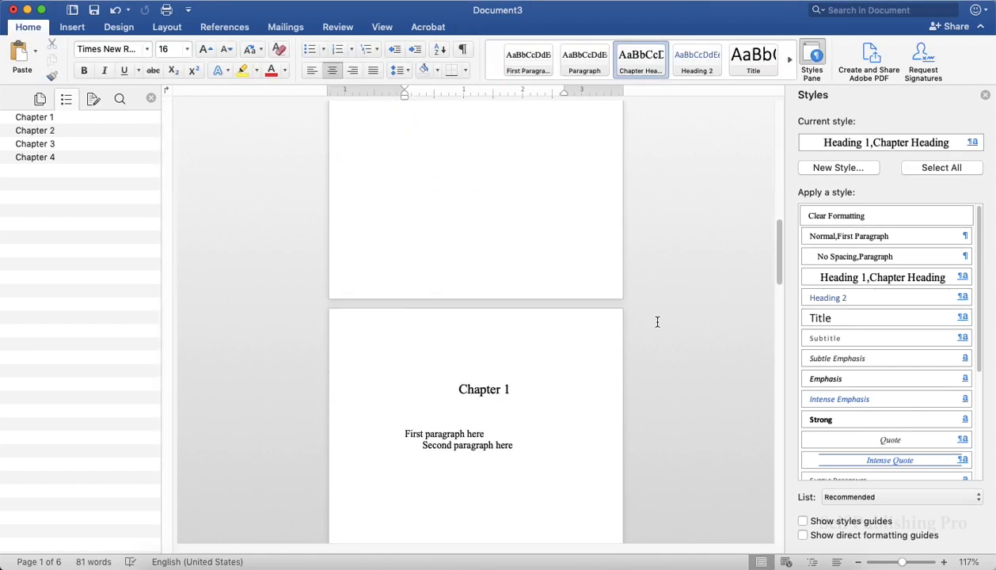
scroll(554, 356, "down", 15)
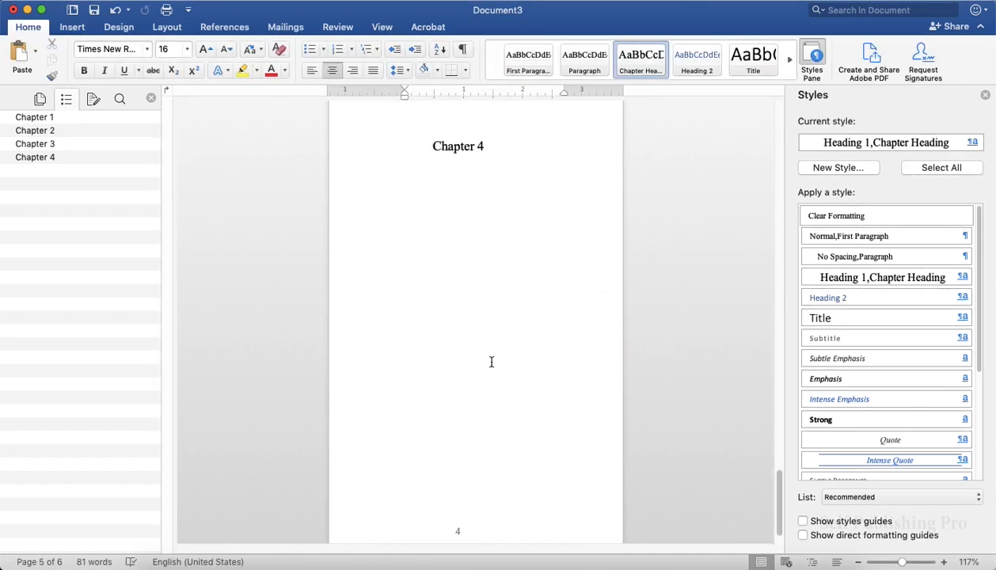
scroll(492, 361, "up", 10)
scroll(554, 372, "up", 20)
left_click(432, 266)
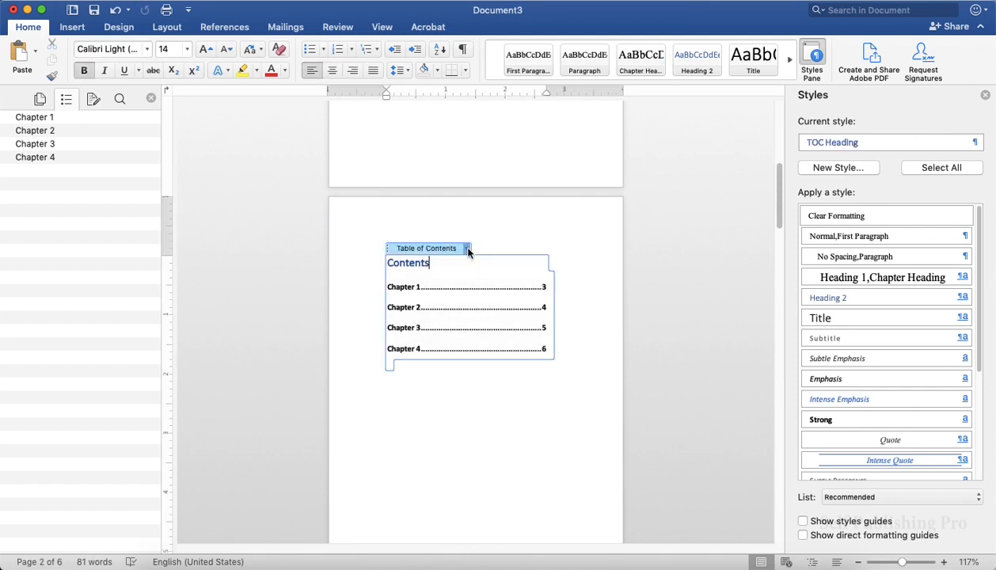
left_click(467, 249)
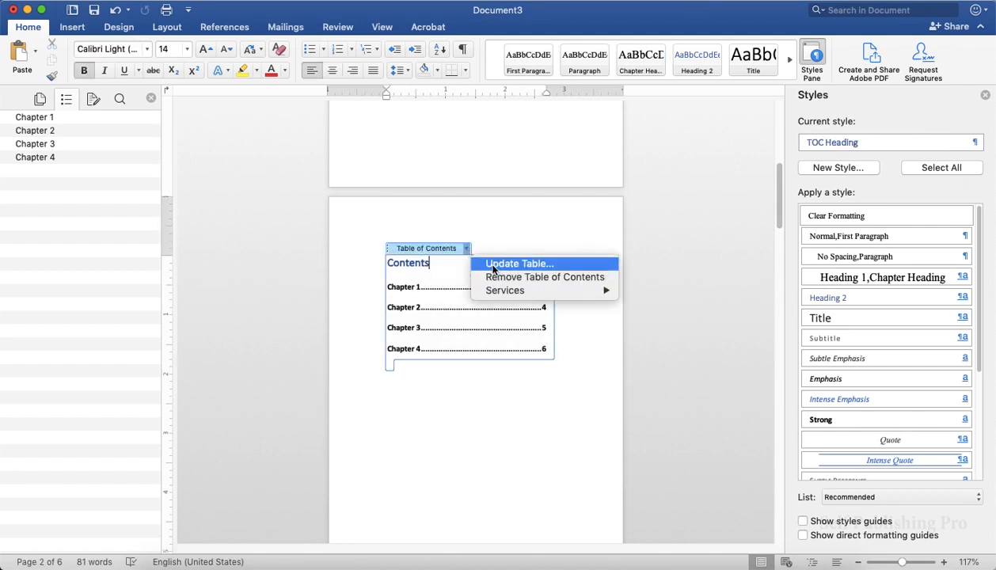
left_click(493, 266)
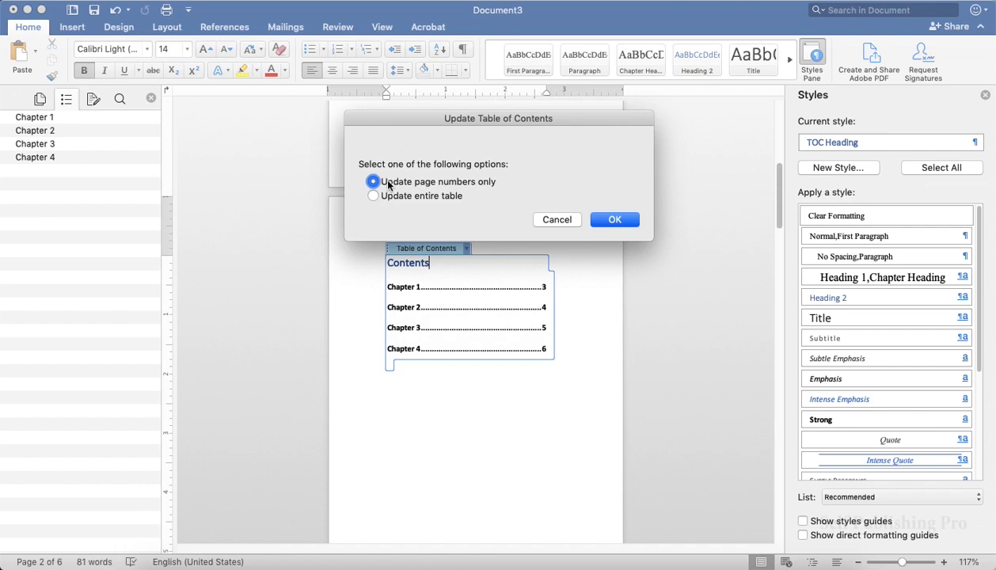
left_click(615, 220)
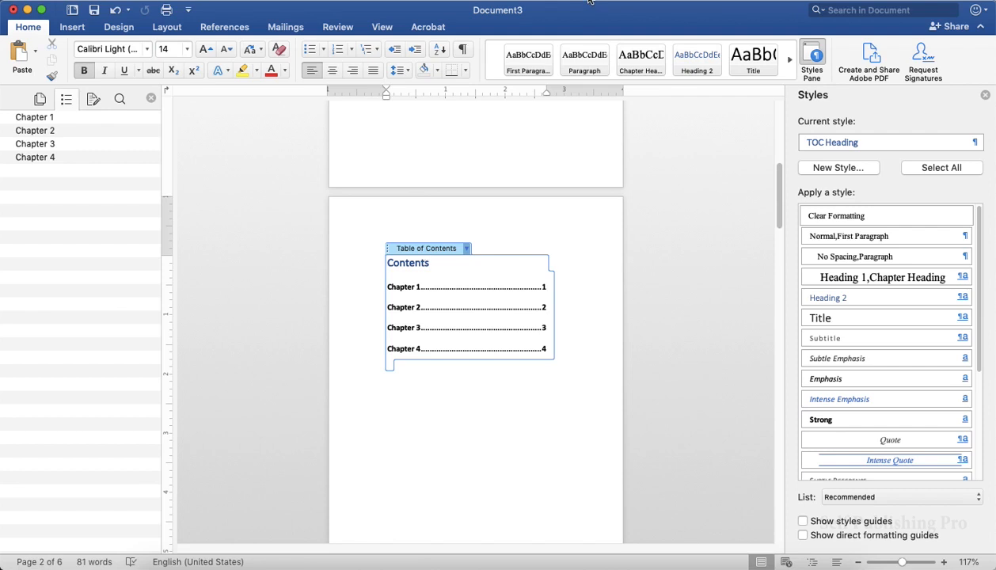
Insert an automatic table of contents in the Simple style before the Chapter 1 heading.
left_click(50, 118)
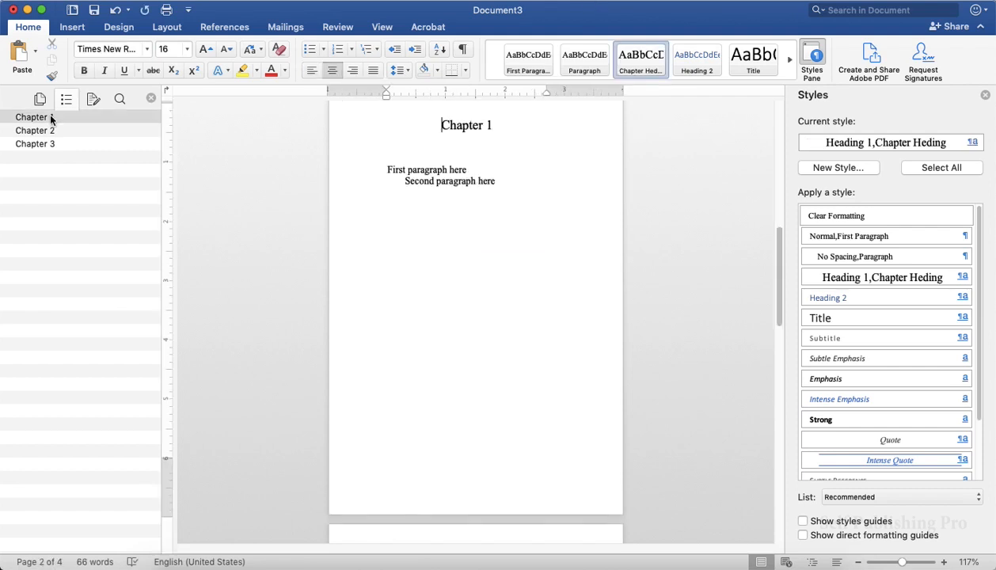
left_click(225, 28)
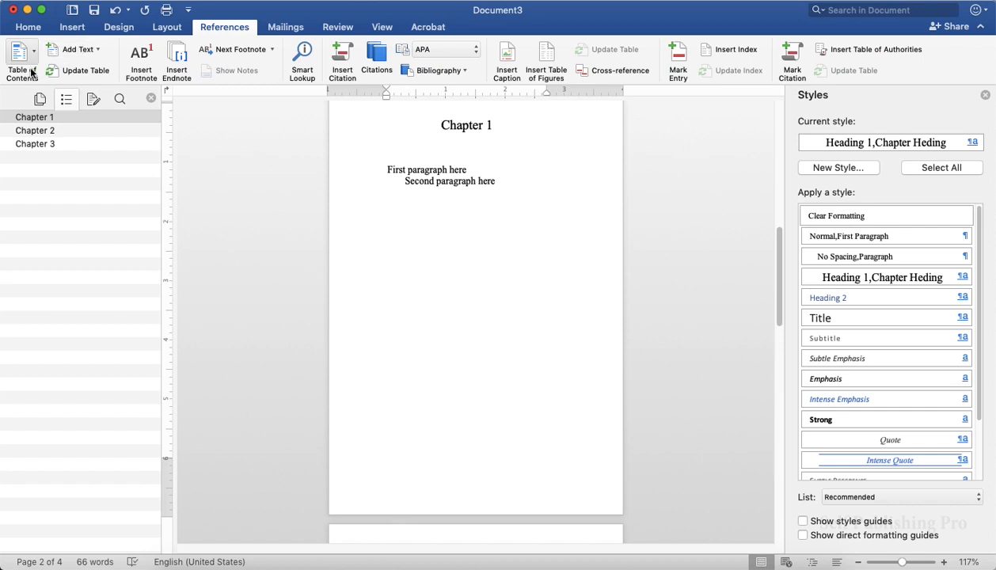
left_click(34, 50)
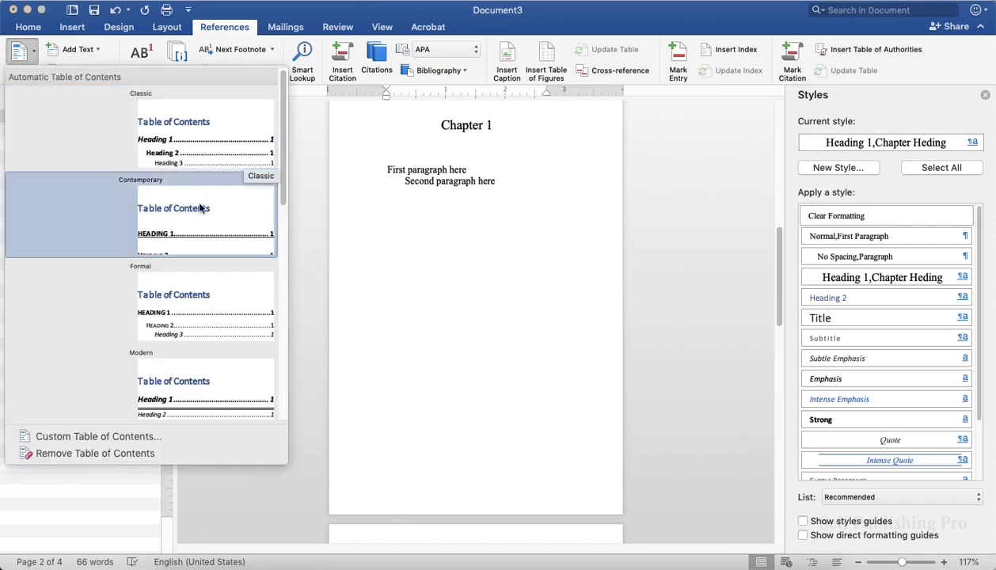
scroll(200, 219, "down", 5)
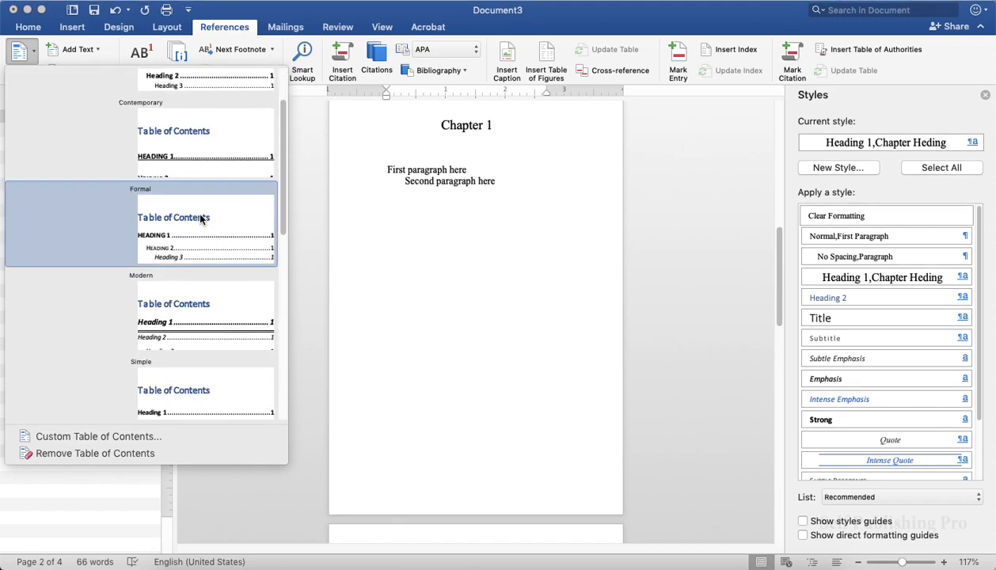
scroll(200, 219, "down", 2)
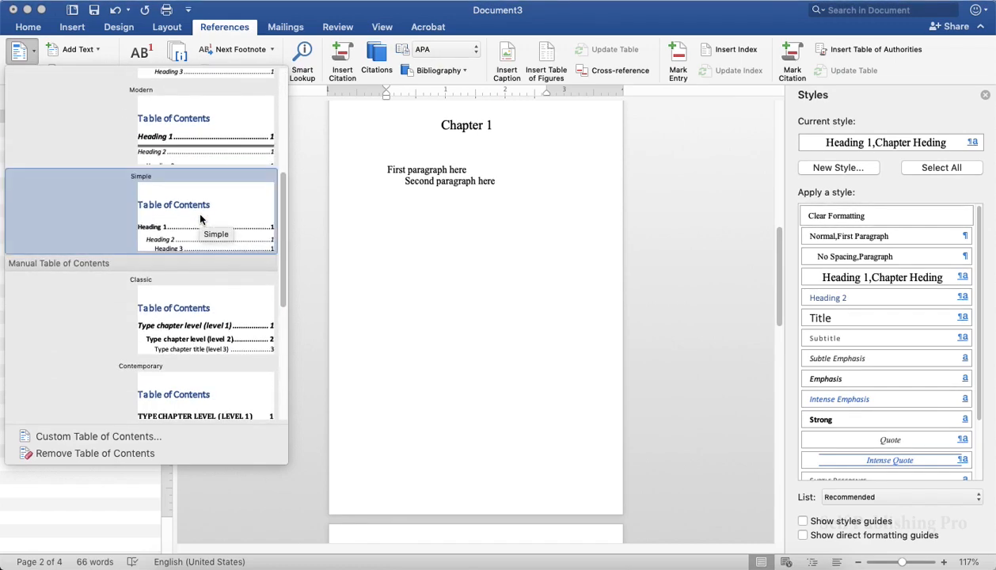
left_click(200, 216)
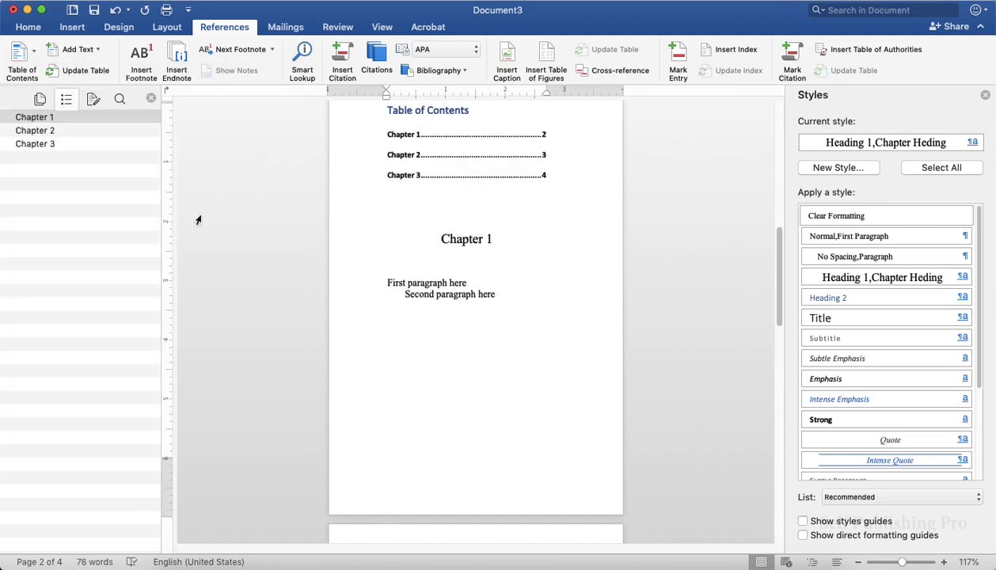
scroll(327, 211, "up", 1)
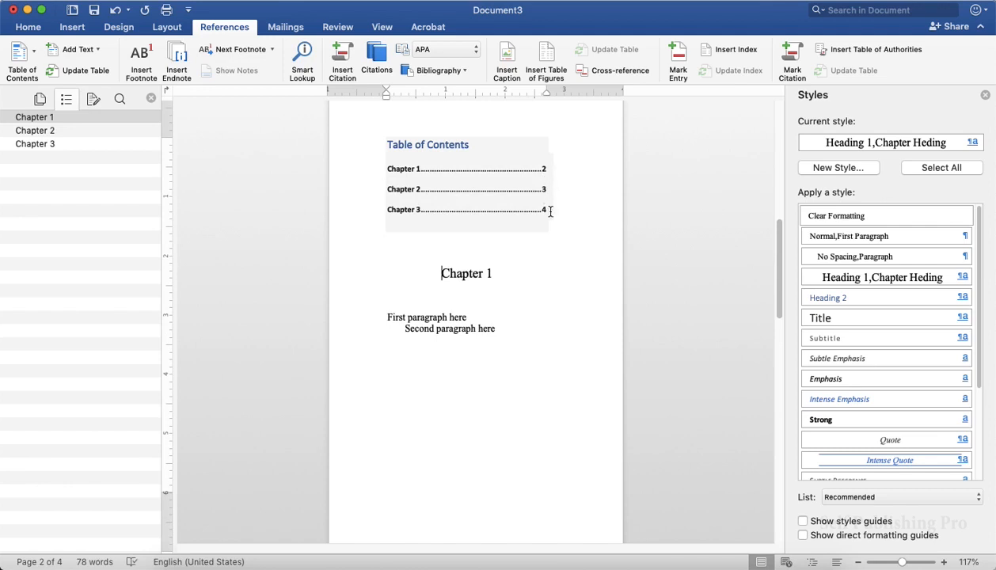
left_click(396, 189)
left_click(43, 120)
scroll(434, 147, "up", 5)
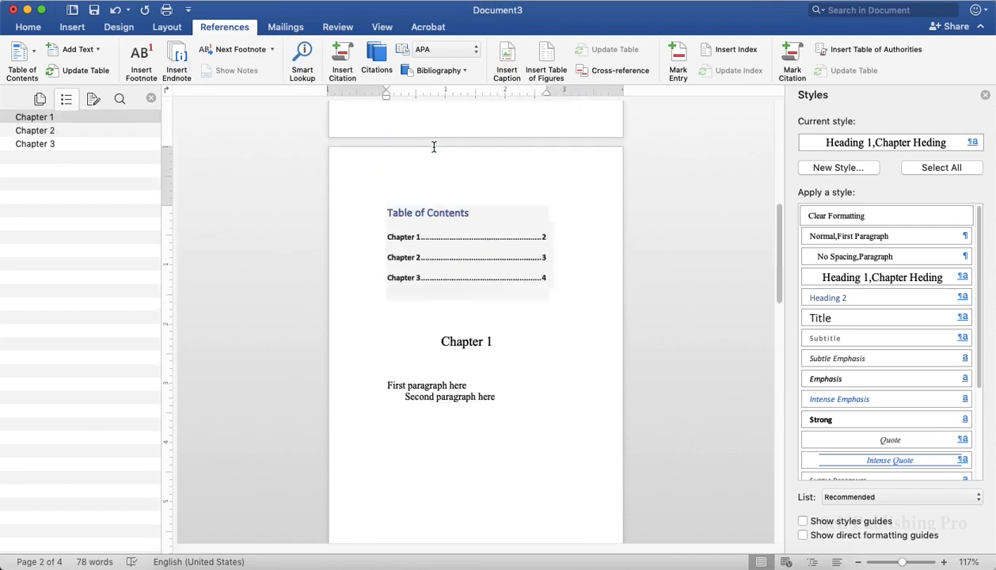